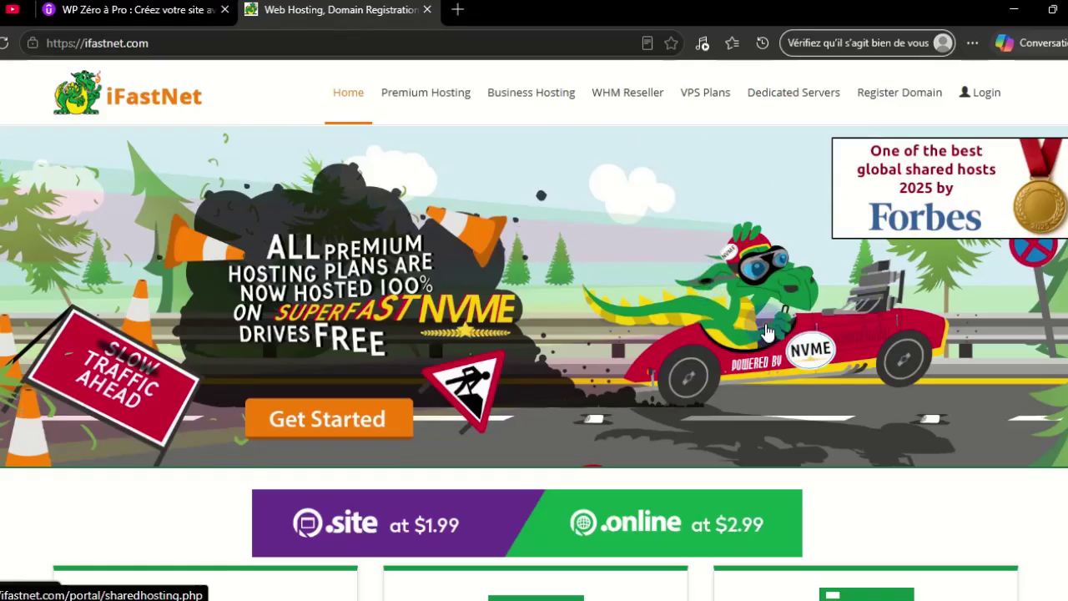
Open the Premium Hosting plans page from the iFastNet site
{"action": "scroll", "coordinate": [645, 380], "scroll_direction": "down", "scroll_amount": 5}
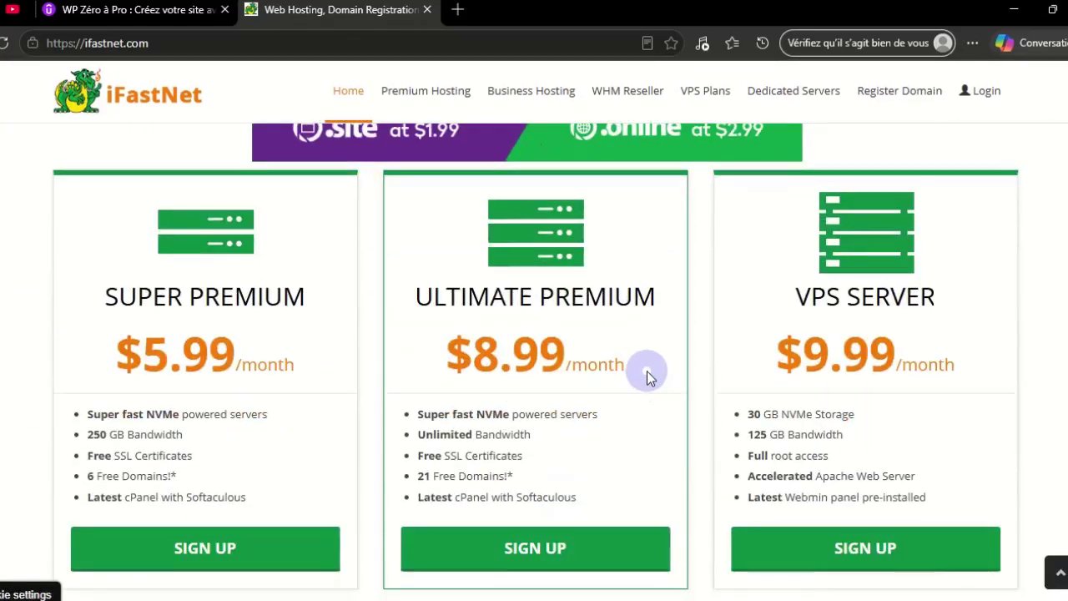
{"action": "scroll", "coordinate": [647, 370], "scroll_direction": "down", "scroll_amount": 3}
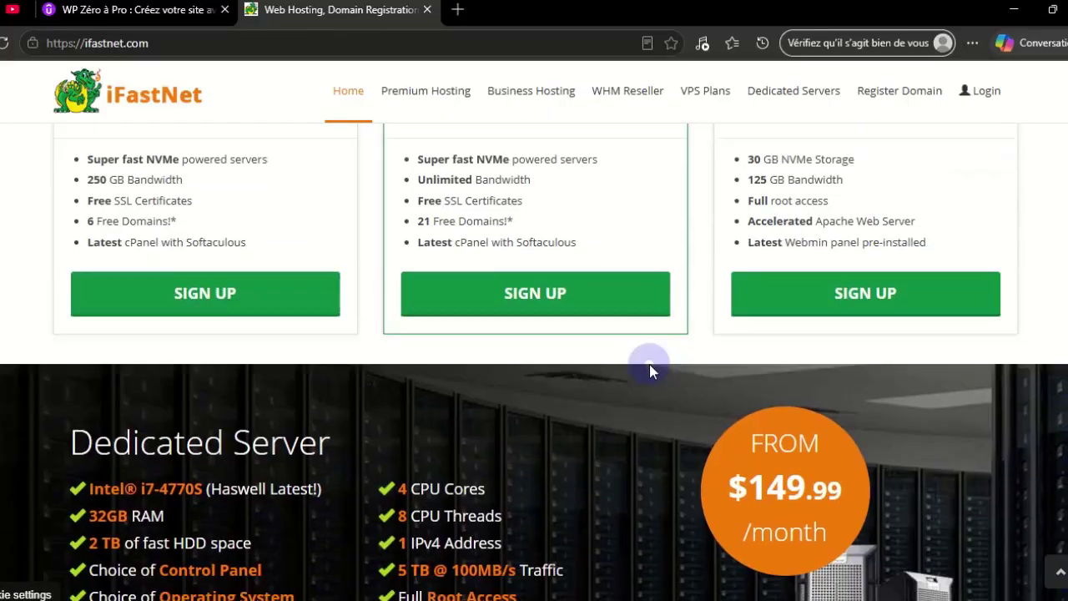
{"action": "scroll", "coordinate": [650, 364], "scroll_direction": "down", "scroll_amount": 2}
{"action": "scroll", "coordinate": [650, 359], "scroll_direction": "up", "scroll_amount": 10}
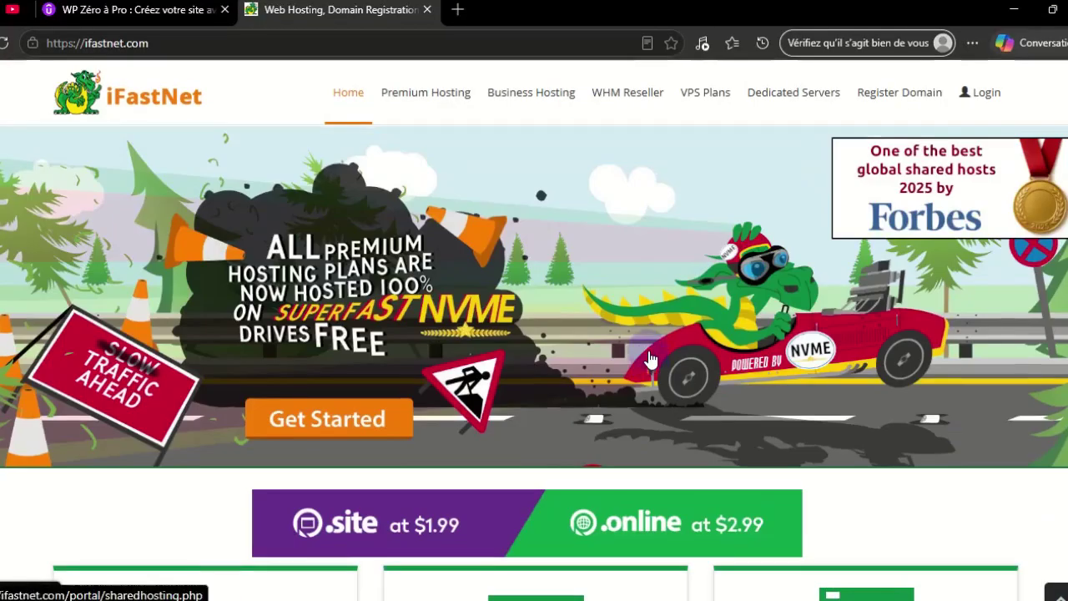
{"action": "left_click", "coordinate": [432, 113]}
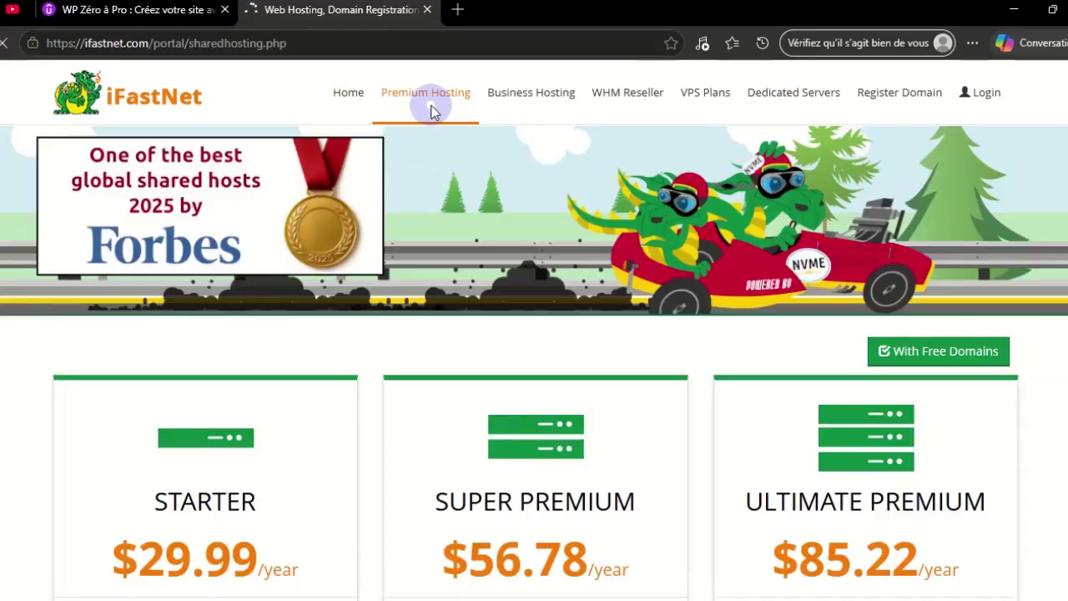
Compare the yearly plans: Starter $29.99, Super Premium $56.78, Ultimate Premium $85.22
{"action": "scroll", "coordinate": [453, 160], "scroll_direction": "down", "scroll_amount": 2}
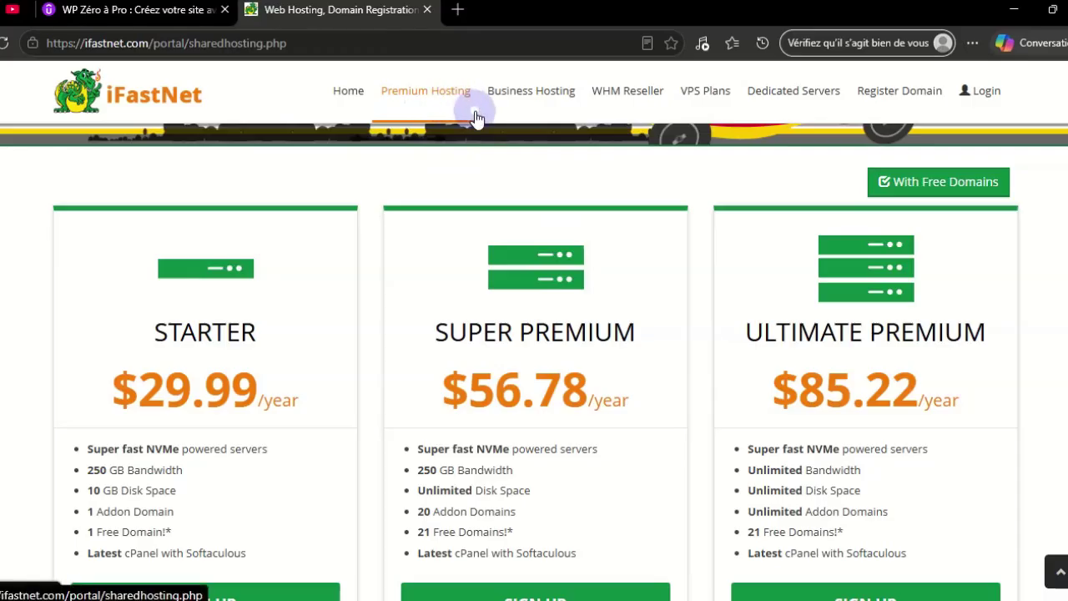
{"action": "scroll", "coordinate": [446, 231], "scroll_direction": "down", "scroll_amount": 3}
{"action": "scroll", "coordinate": [397, 251], "scroll_direction": "up", "scroll_amount": 2}
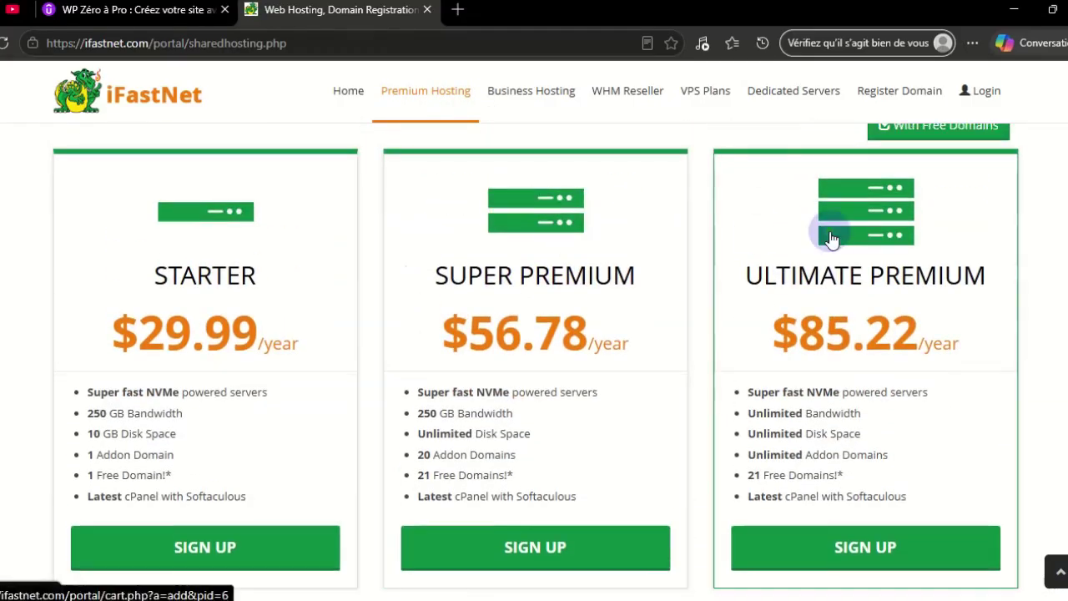
{"action": "scroll", "coordinate": [828, 232], "scroll_direction": "up", "scroll_amount": 3}
{"action": "scroll", "coordinate": [935, 279], "scroll_direction": "down", "scroll_amount": 1}
{"action": "scroll", "coordinate": [893, 309], "scroll_direction": "down", "scroll_amount": 2}
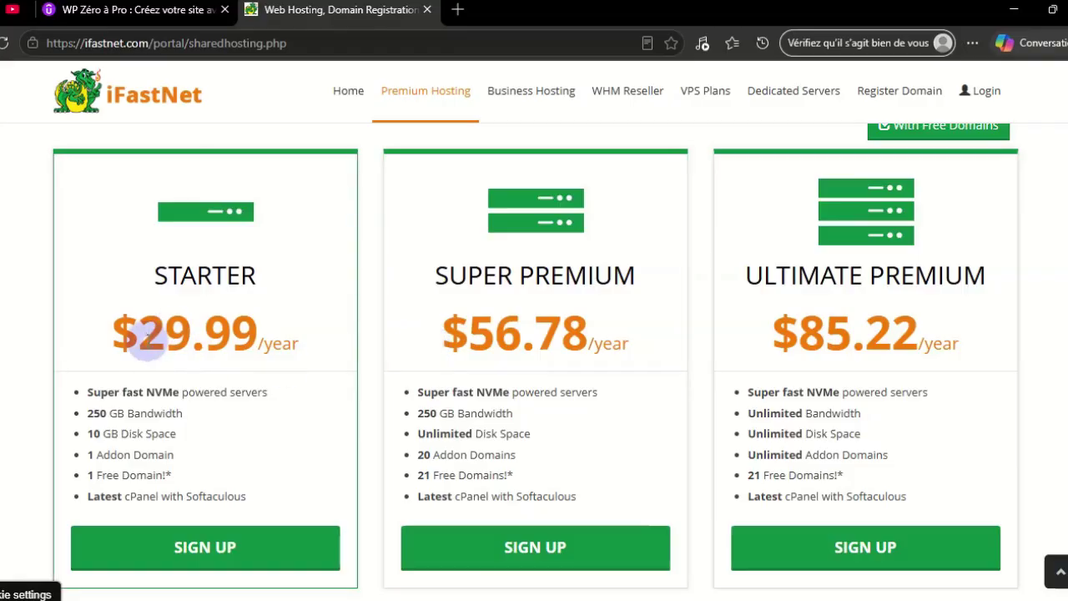
{"action": "left_click_drag", "start_coordinate": [141, 334], "coordinate": [261, 335]}
{"action": "mouse_move", "coordinate": [299, 300]}
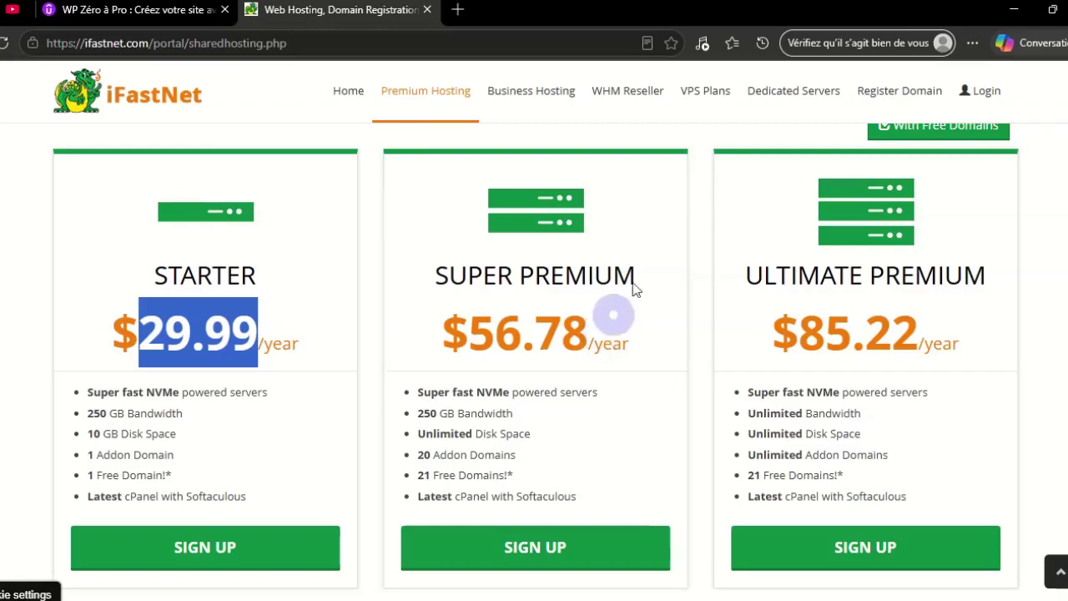
Sign in to the iFastNet client area, passing the reCAPTCHA check
{"action": "left_click", "coordinate": [997, 102]}
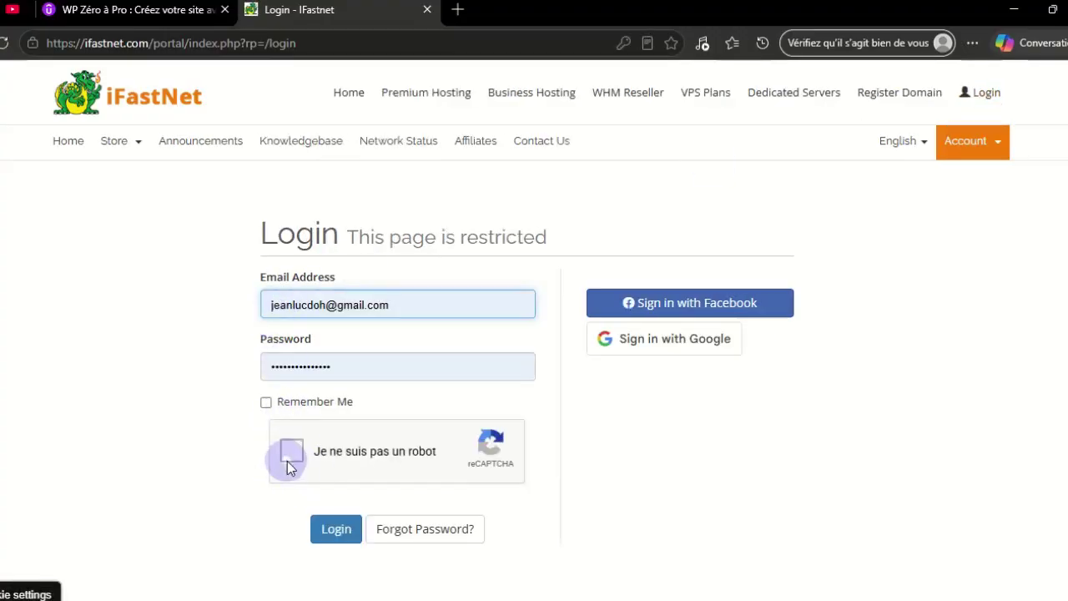
{"action": "left_click", "coordinate": [289, 453]}
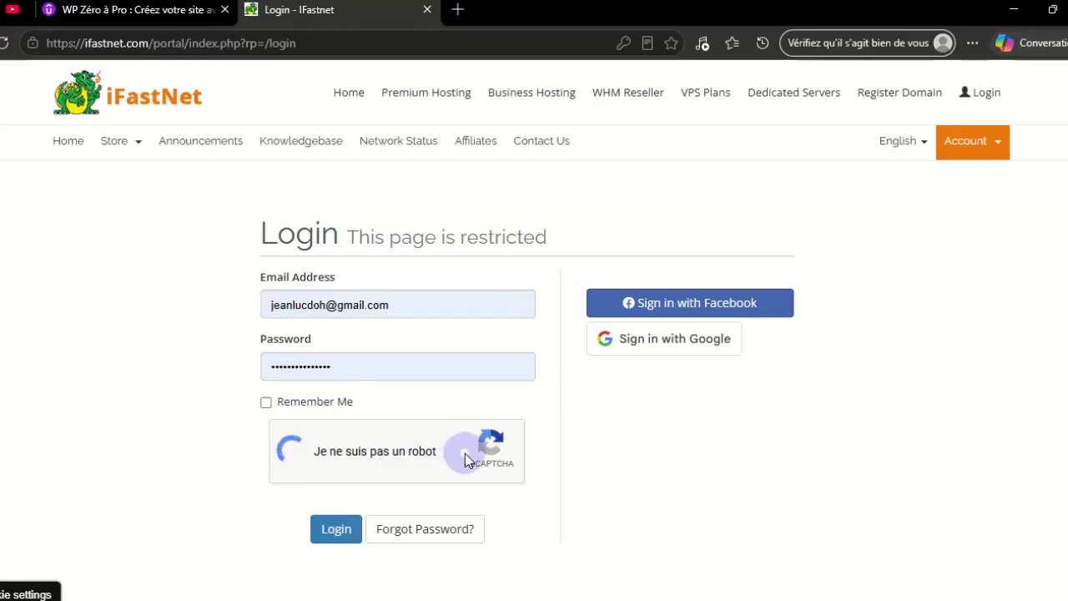
{"action": "left_click", "coordinate": [336, 535]}
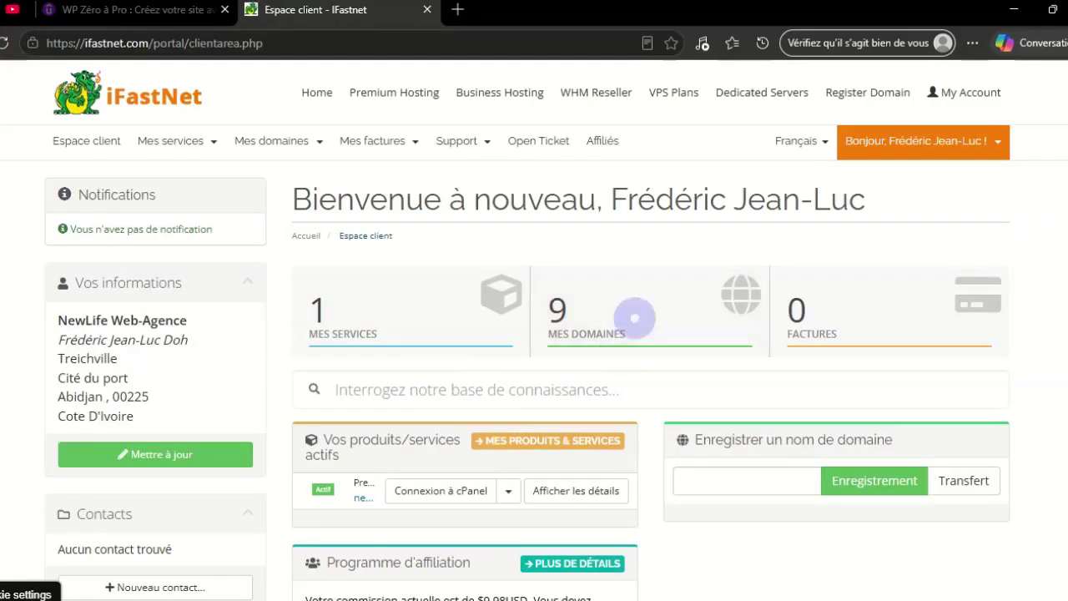
Open Mes domaines and move to the second page of the domain list
{"action": "left_click", "coordinate": [645, 322]}
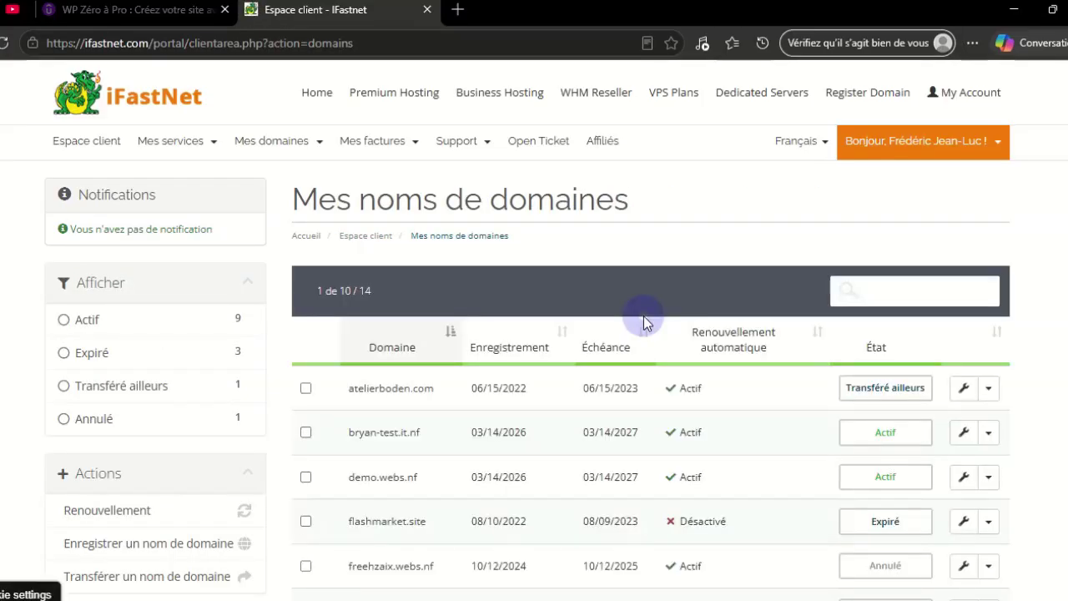
{"action": "scroll", "coordinate": [644, 323], "scroll_direction": "down", "scroll_amount": 2}
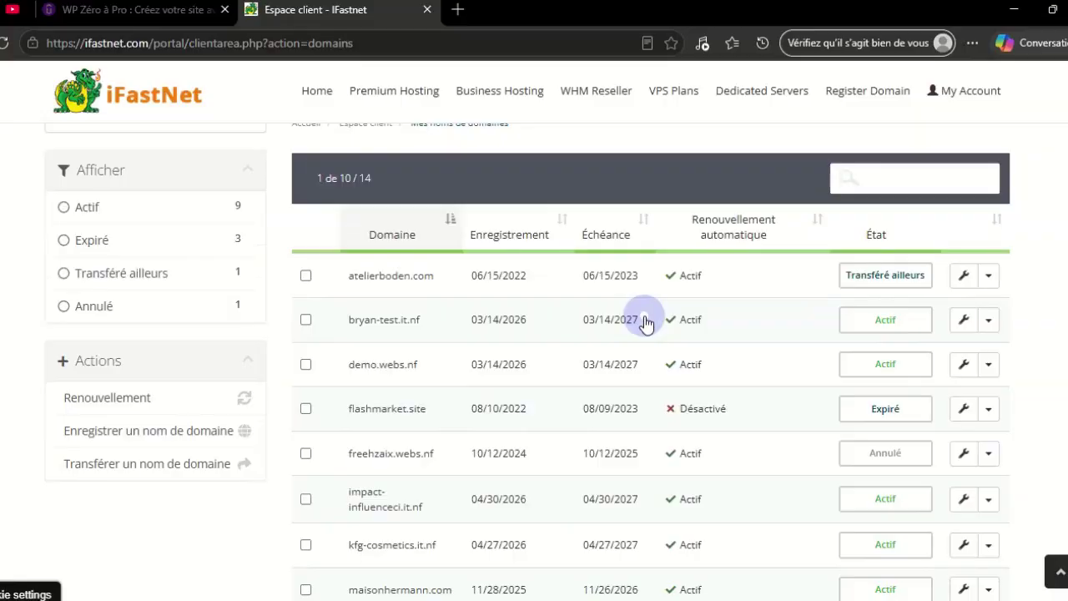
{"action": "scroll", "coordinate": [645, 323], "scroll_direction": "down", "scroll_amount": 2}
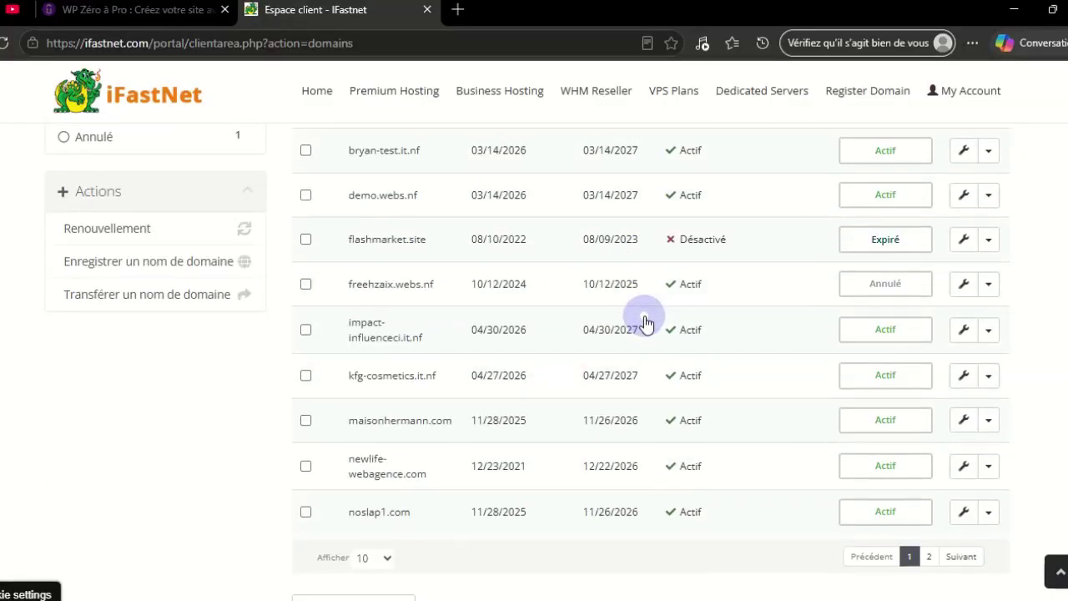
{"action": "scroll", "coordinate": [645, 322], "scroll_direction": "down", "scroll_amount": 2}
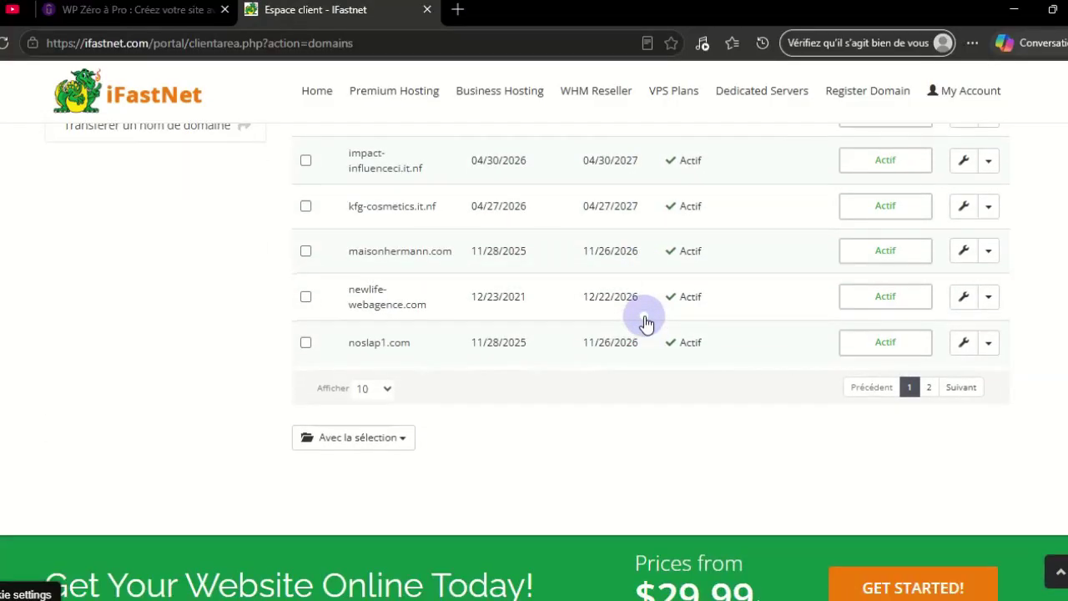
{"action": "left_click", "coordinate": [966, 388]}
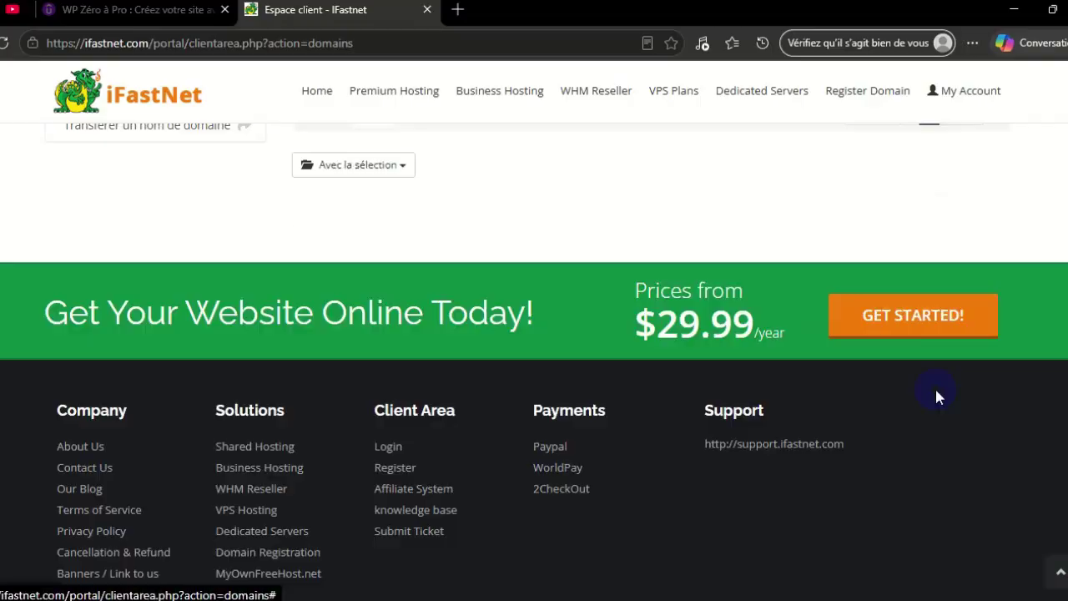
Open the oic-local.it.nf domain details, active until 05/09/2027
{"action": "scroll", "coordinate": [773, 406], "scroll_direction": "up", "scroll_amount": 2}
{"action": "scroll", "coordinate": [773, 393], "scroll_direction": "up", "scroll_amount": 1}
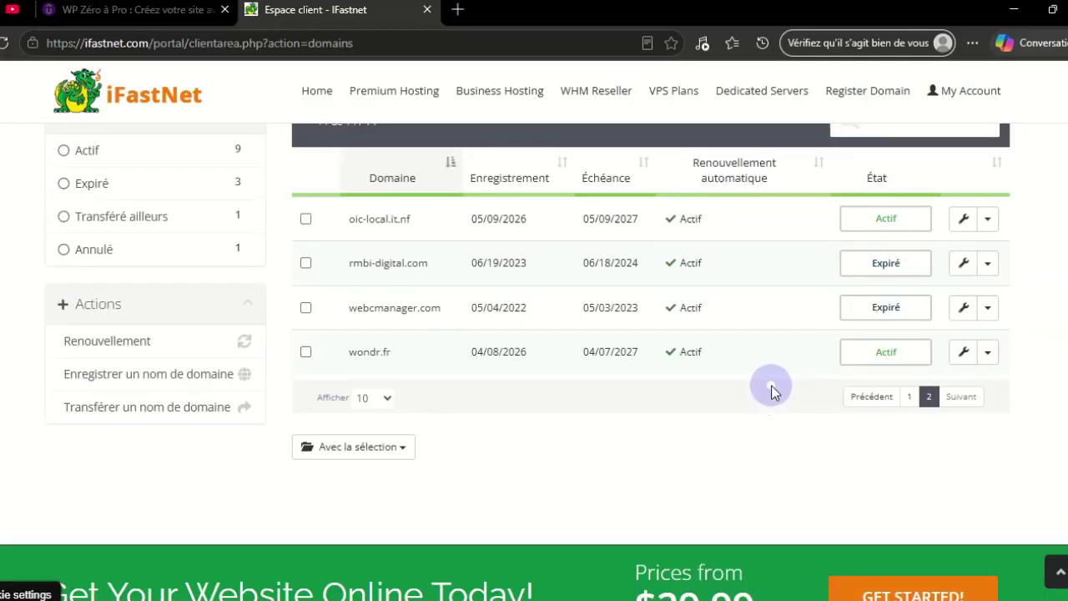
{"action": "scroll", "coordinate": [773, 392], "scroll_direction": "up", "scroll_amount": 2}
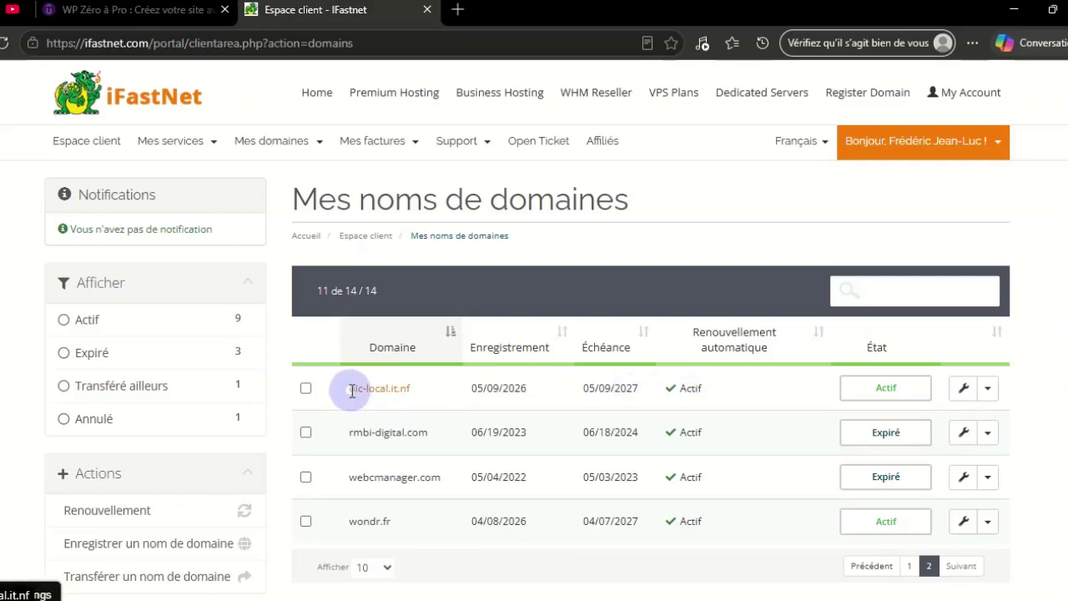
{"action": "left_click_drag", "start_coordinate": [350, 389], "coordinate": [405, 390]}
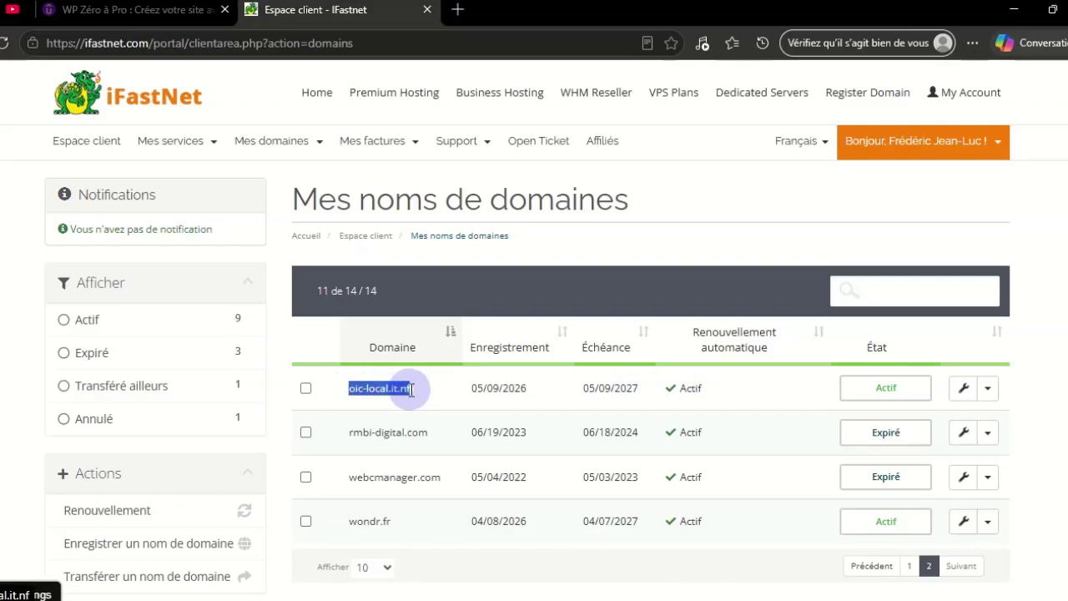
{"action": "left_click", "coordinate": [411, 390]}
{"action": "left_click_drag", "start_coordinate": [352, 360], "coordinate": [420, 360]}
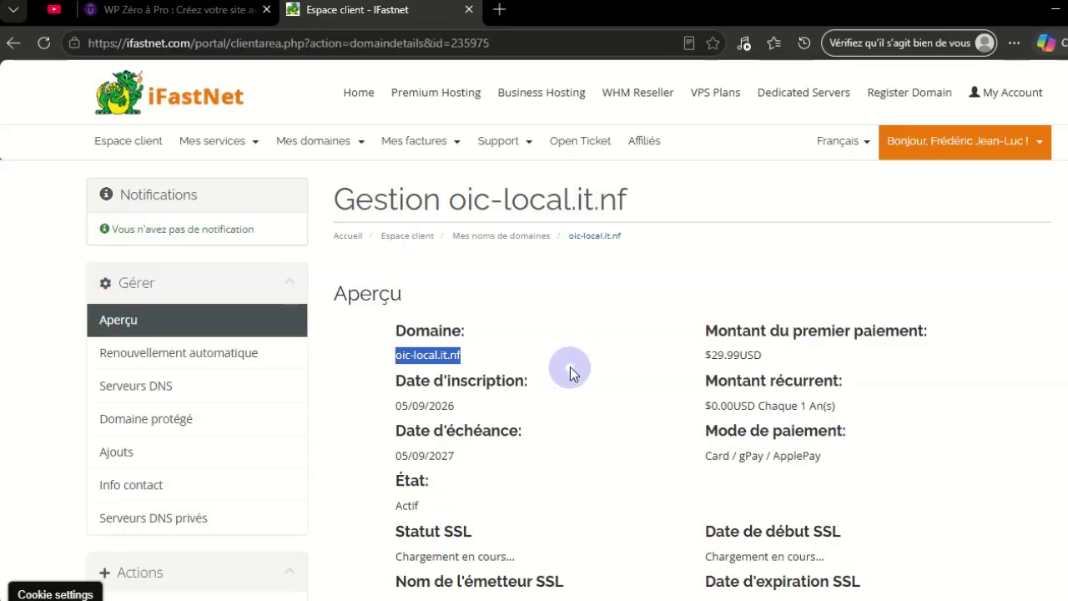
Open the Super Premium newlife-webagence.com service from Mes produits & services
{"action": "left_click", "coordinate": [212, 140]}
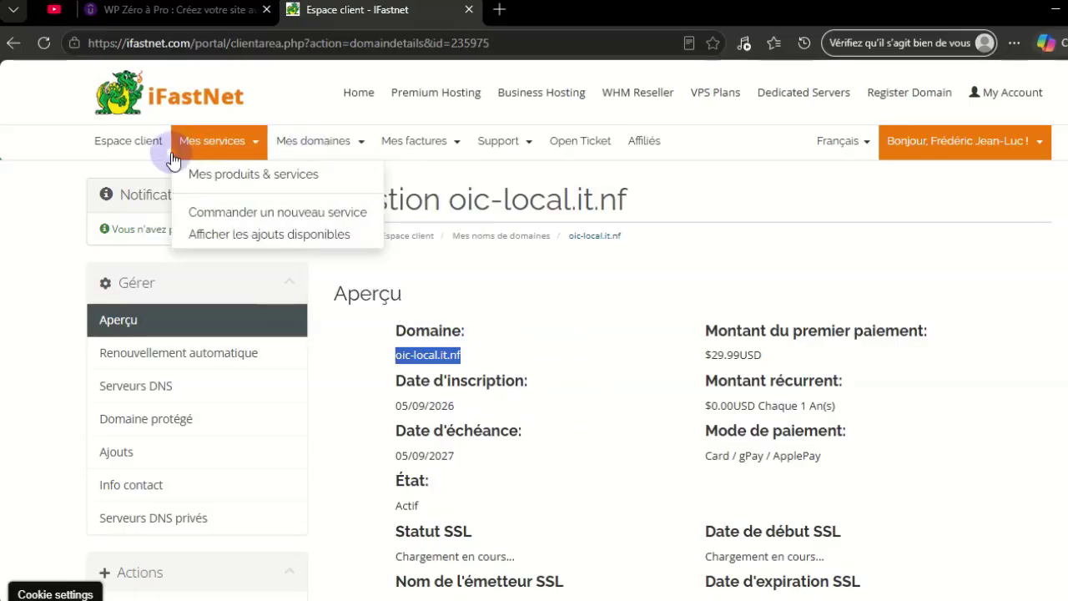
{"action": "left_click", "coordinate": [233, 177]}
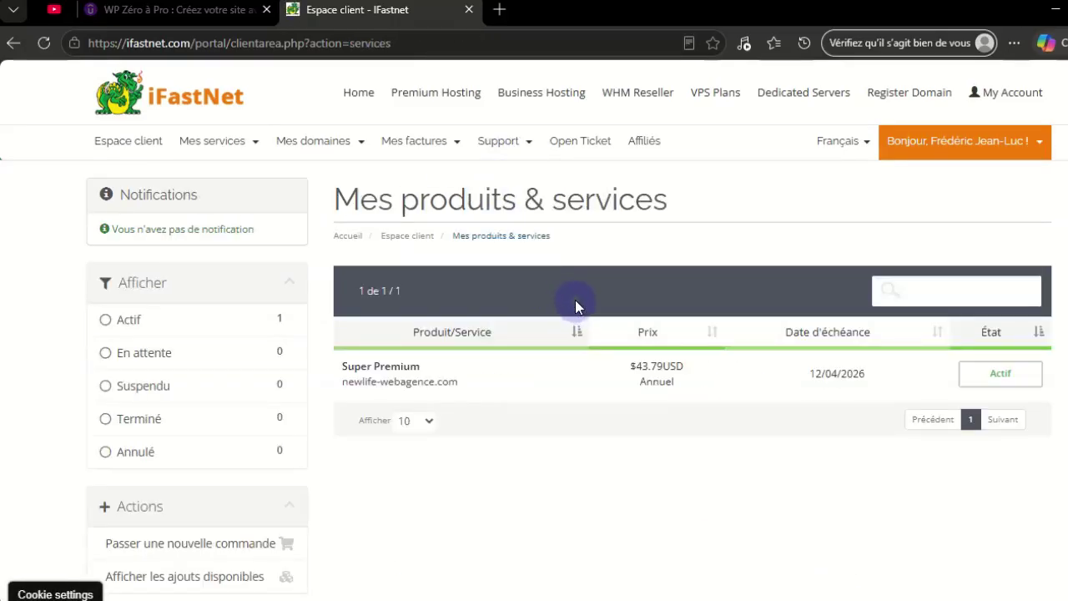
{"action": "mouse_move", "coordinate": [503, 148]}
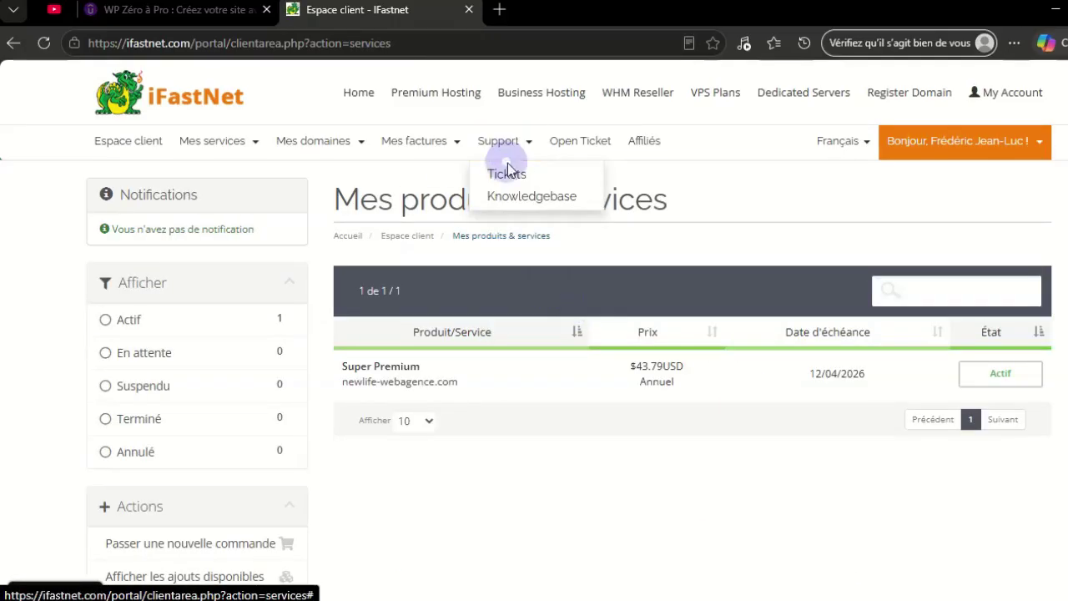
{"action": "left_click", "coordinate": [509, 177]}
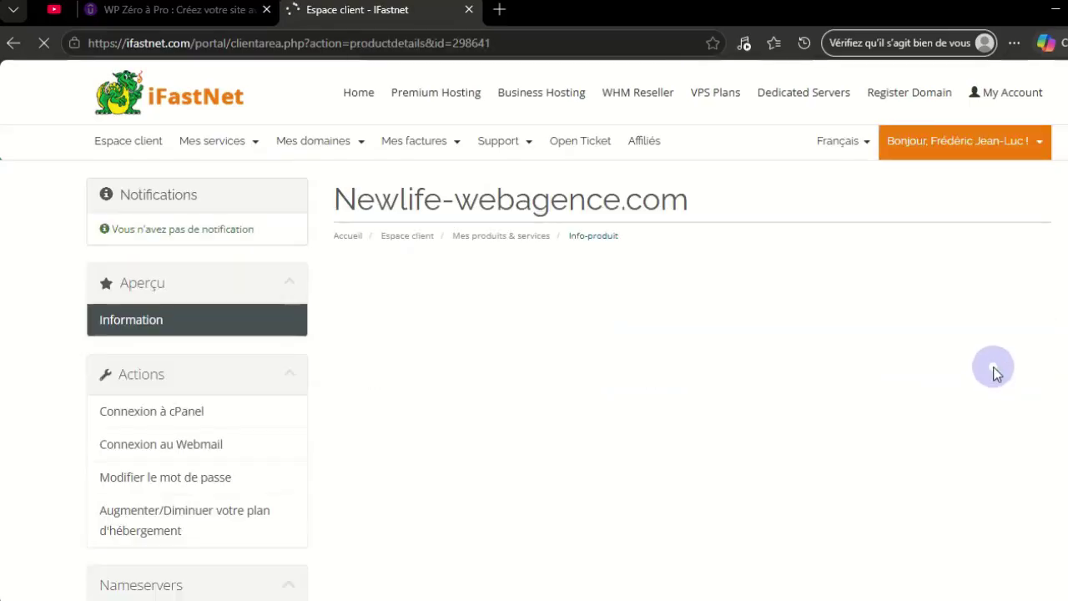
Log in to cPanel and open Domains, listing newlife-webagence.com and noslap1.com
{"action": "left_click", "coordinate": [136, 411]}
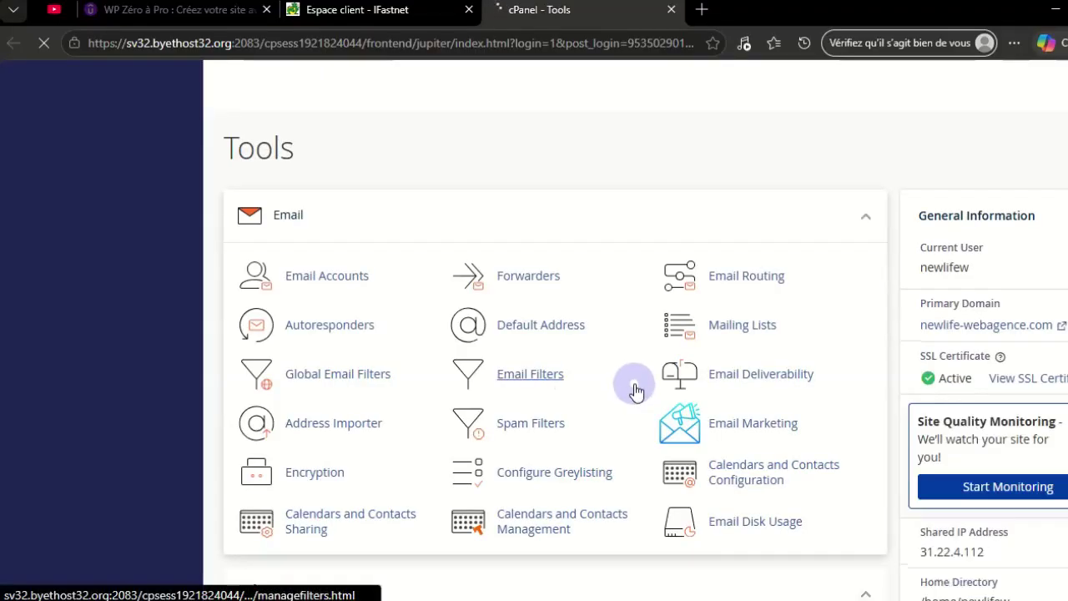
{"action": "scroll", "coordinate": [793, 353], "scroll_direction": "down", "scroll_amount": 9}
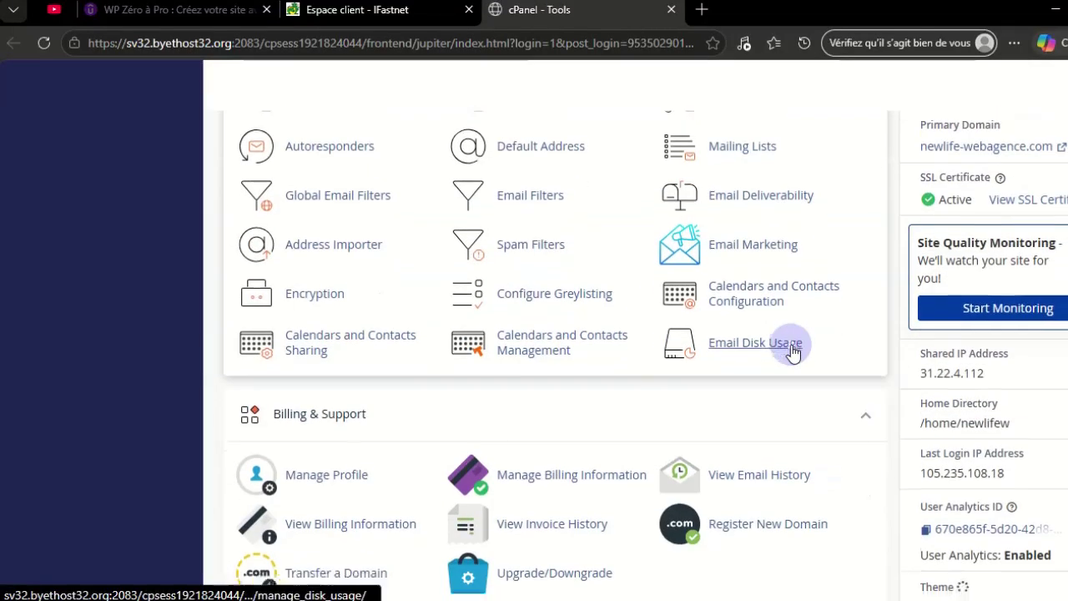
{"action": "scroll", "coordinate": [793, 352], "scroll_direction": "down", "scroll_amount": 6}
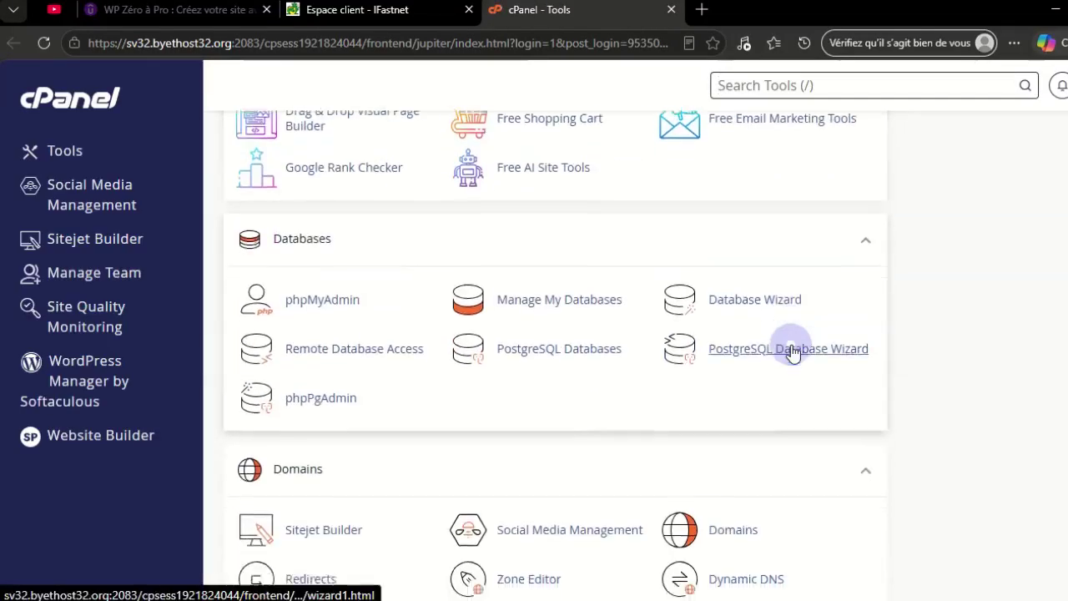
{"action": "left_click", "coordinate": [738, 435]}
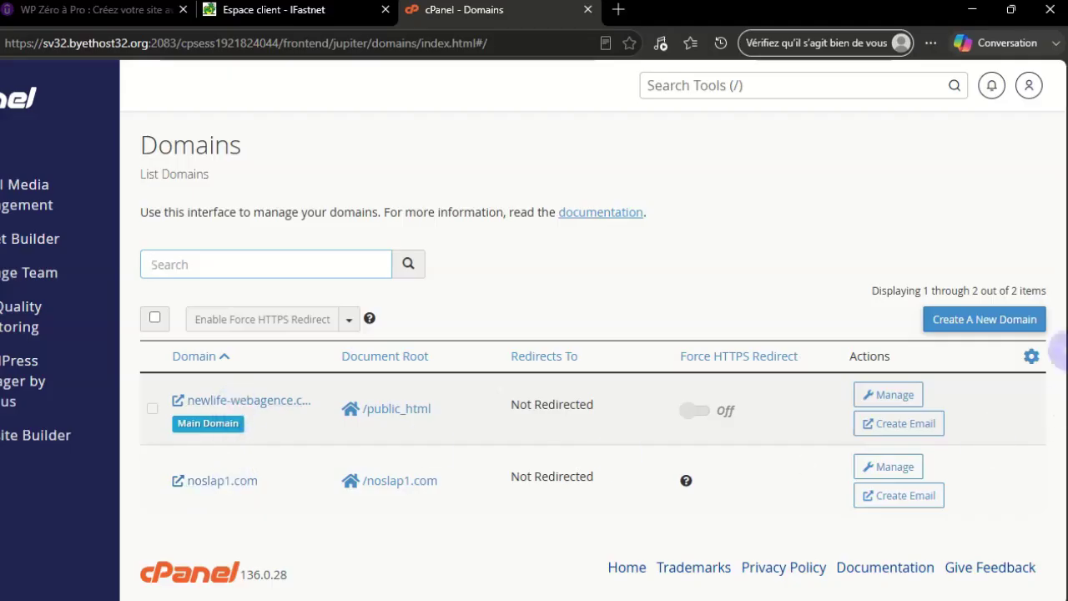
Add oic-local.it.nf with its own /oic-local.it.nf root, then open WordPress Manager by Softaculous
{"action": "left_click", "coordinate": [968, 322]}
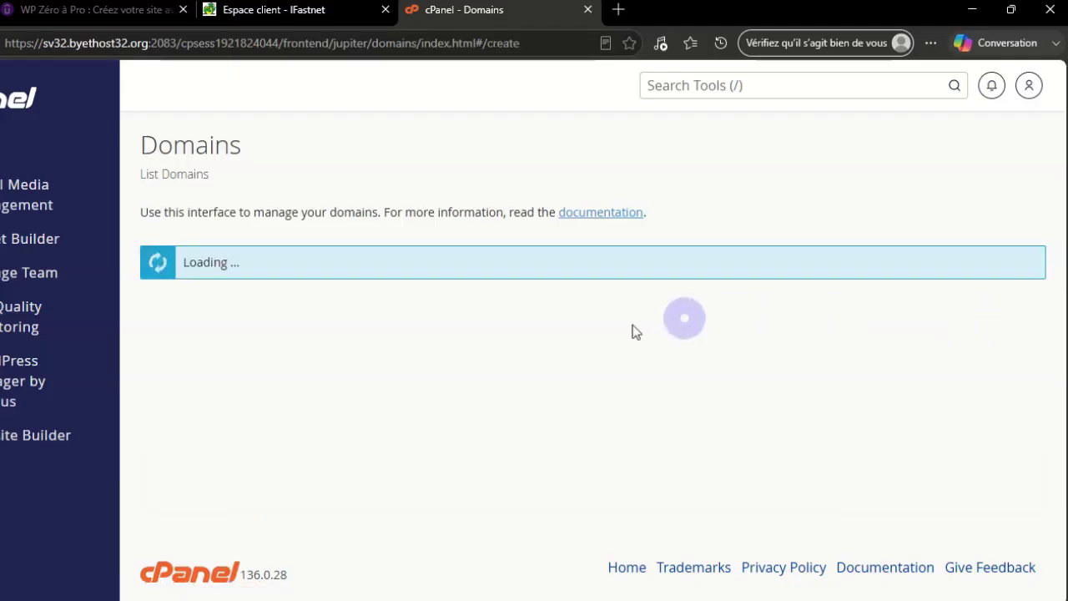
{"action": "scroll", "coordinate": [401, 439], "scroll_direction": "down", "scroll_amount": 2}
{"action": "left_click", "coordinate": [304, 406]}
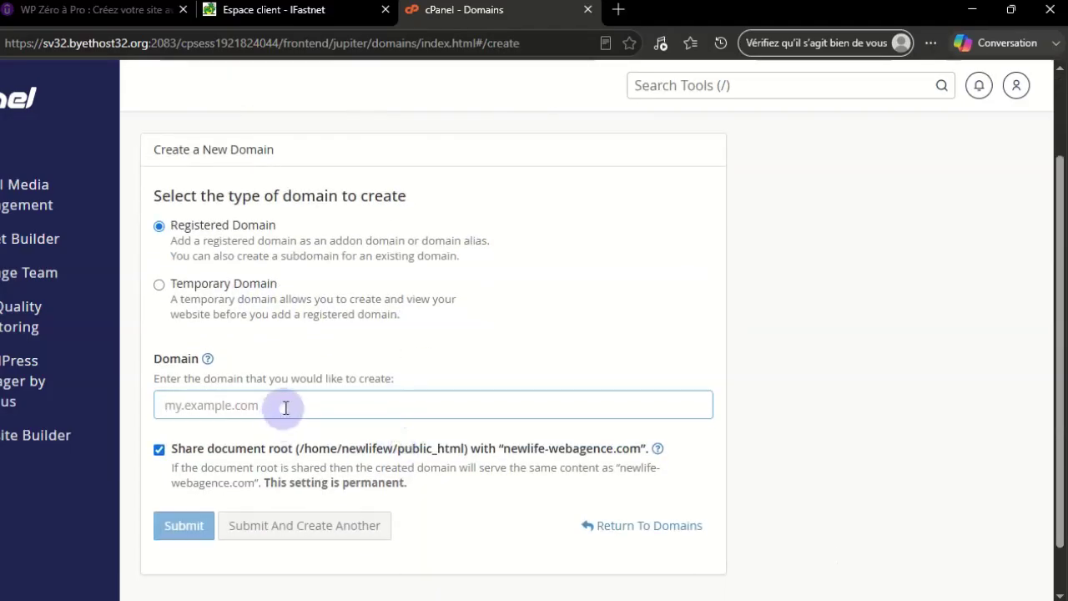
{"action": "type", "text": "oic-local.it.nf"}
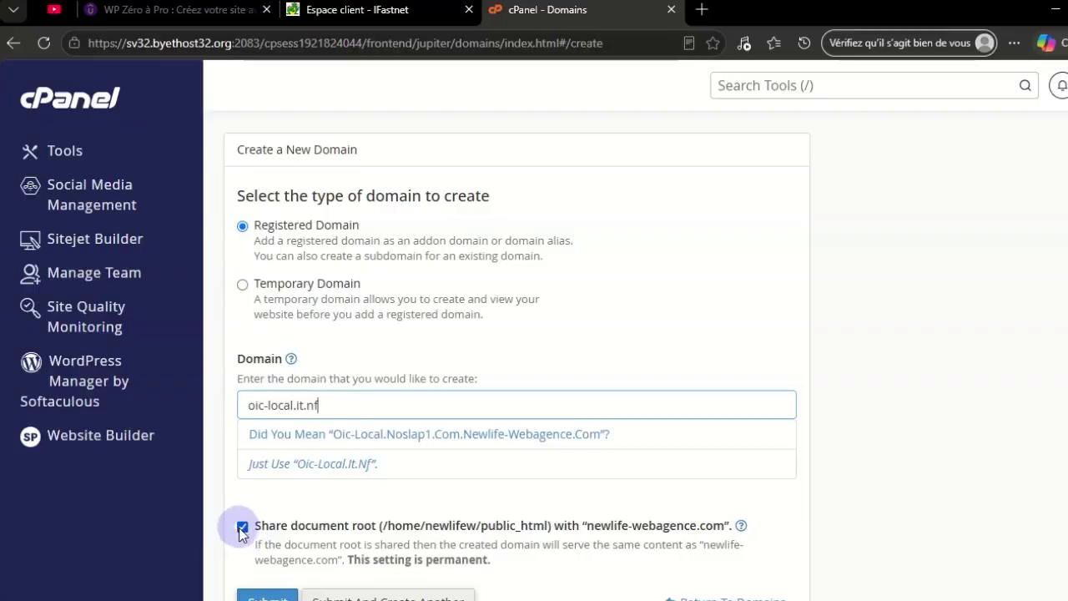
{"action": "left_click", "coordinate": [242, 528]}
{"action": "scroll", "coordinate": [608, 496], "scroll_direction": "down", "scroll_amount": 2}
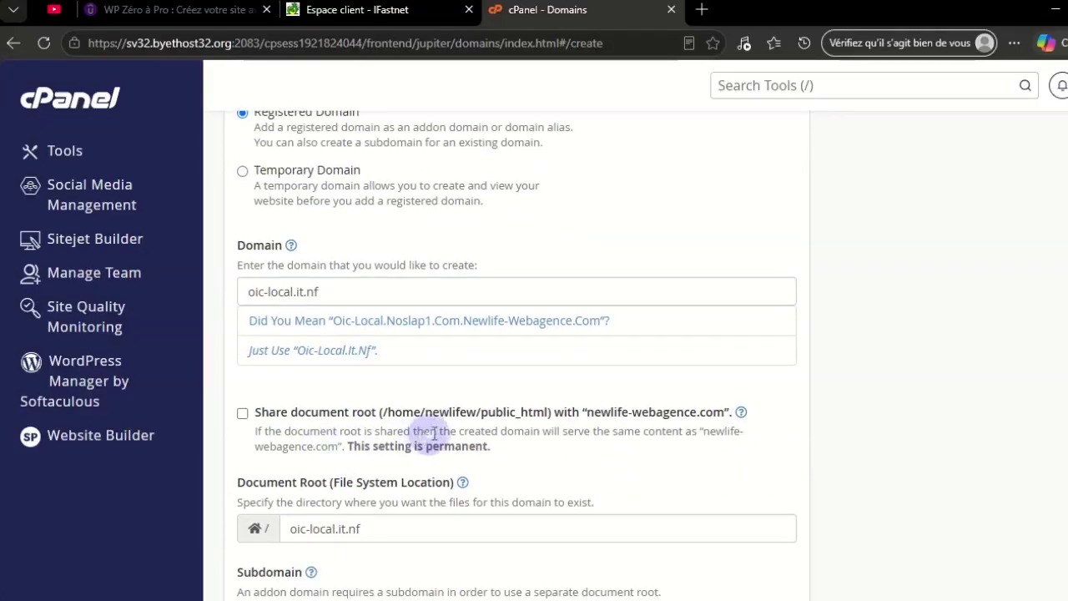
{"action": "scroll", "coordinate": [376, 319], "scroll_direction": "down", "scroll_amount": 3}
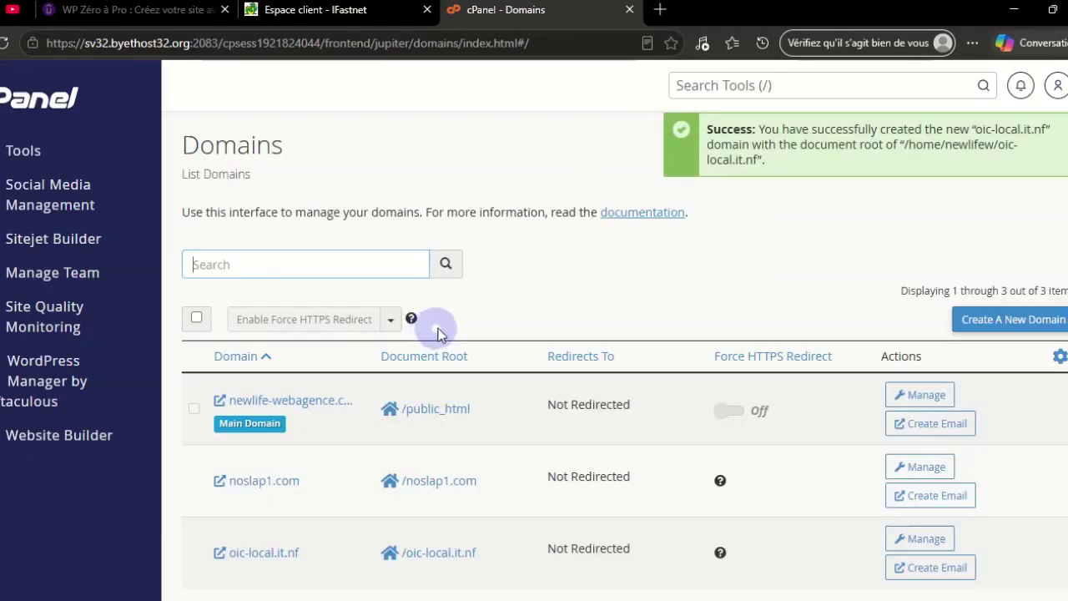
{"action": "scroll", "coordinate": [434, 337], "scroll_direction": "down", "scroll_amount": 1}
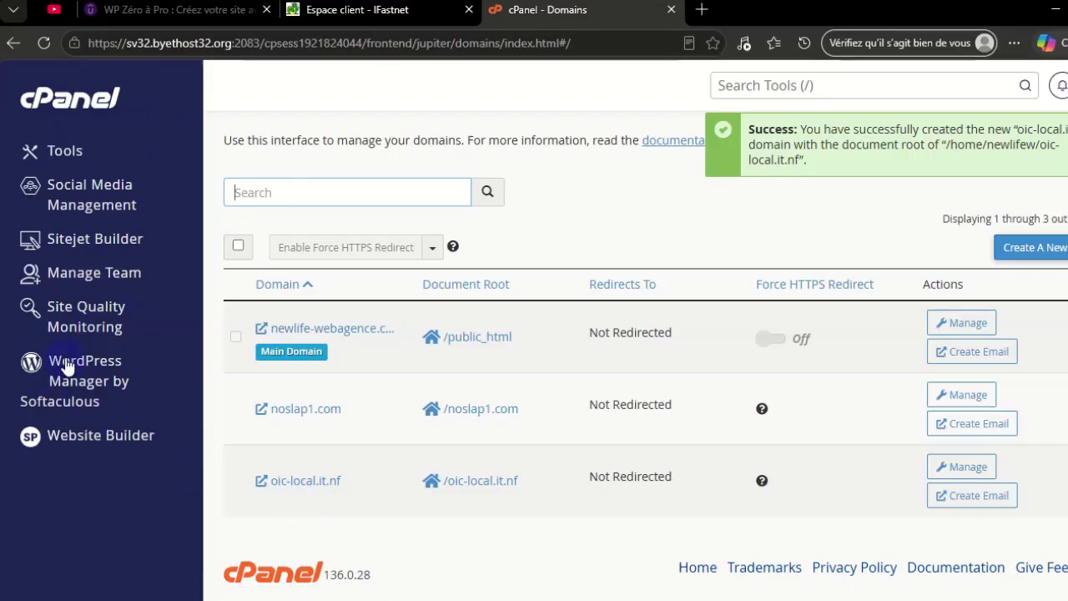
{"action": "left_click", "coordinate": [66, 367]}
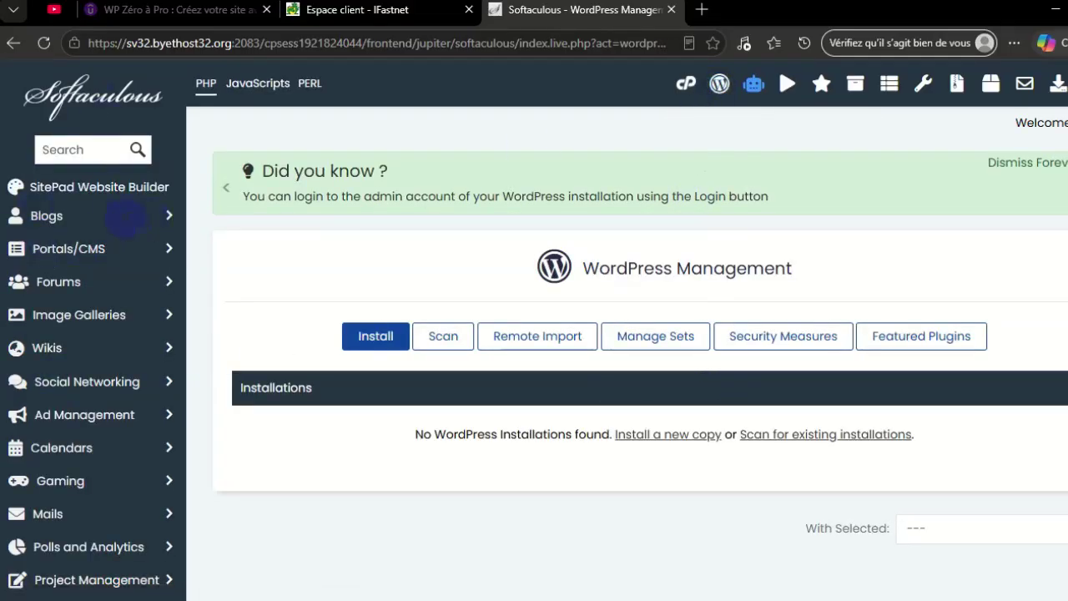
Start a WordPress install and choose oic-local.it.nf as the target domain
{"action": "left_click", "coordinate": [152, 219]}
{"action": "left_click", "coordinate": [53, 254]}
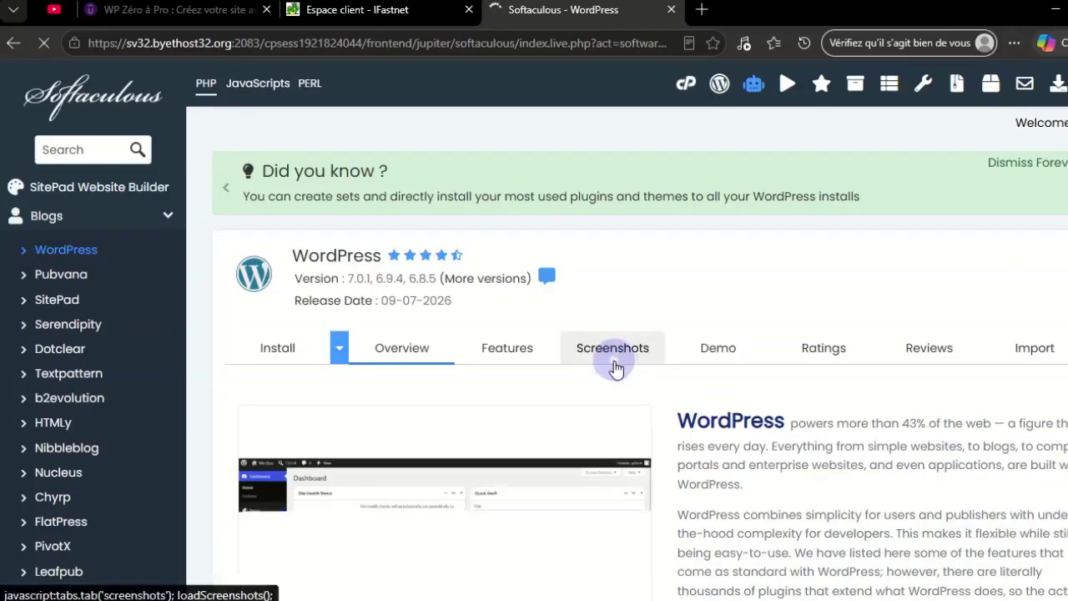
{"action": "scroll", "coordinate": [394, 446], "scroll_direction": "down", "scroll_amount": 3}
{"action": "left_click", "coordinate": [375, 440]}
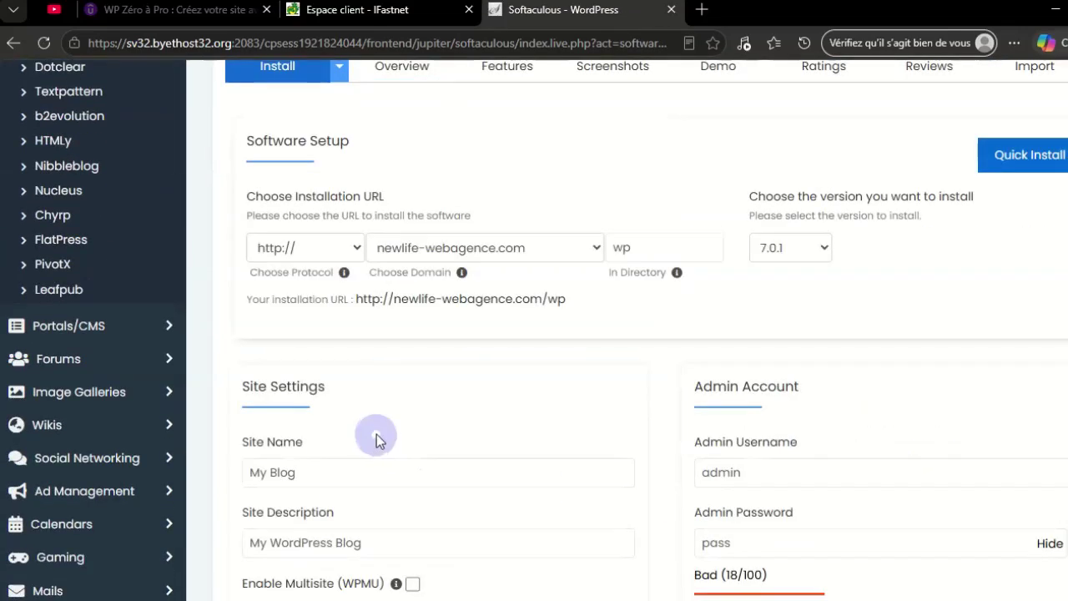
{"action": "left_click", "coordinate": [556, 246]}
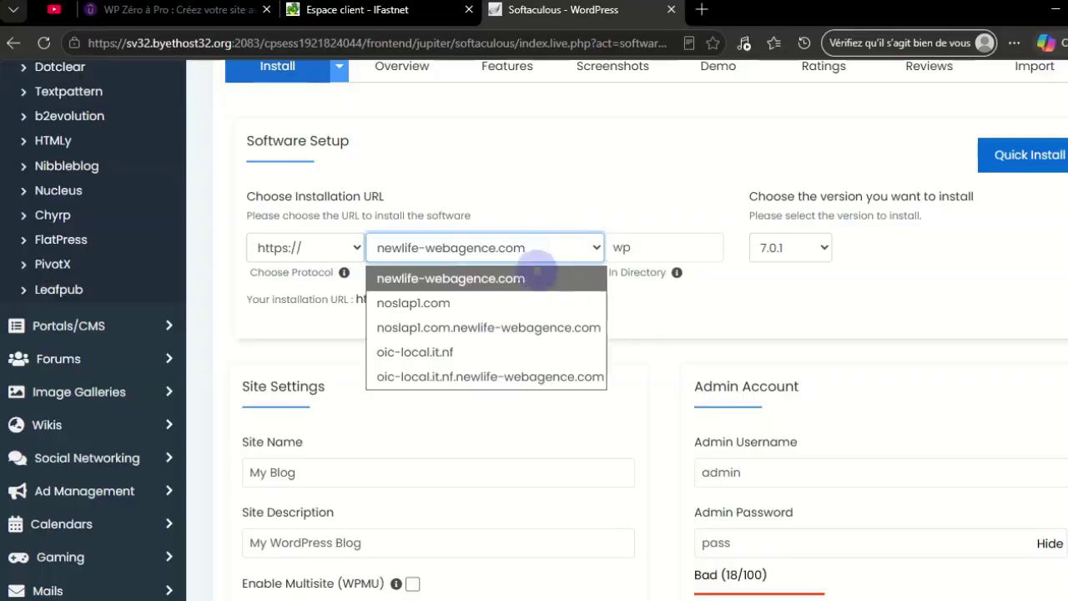
{"action": "left_click", "coordinate": [425, 354]}
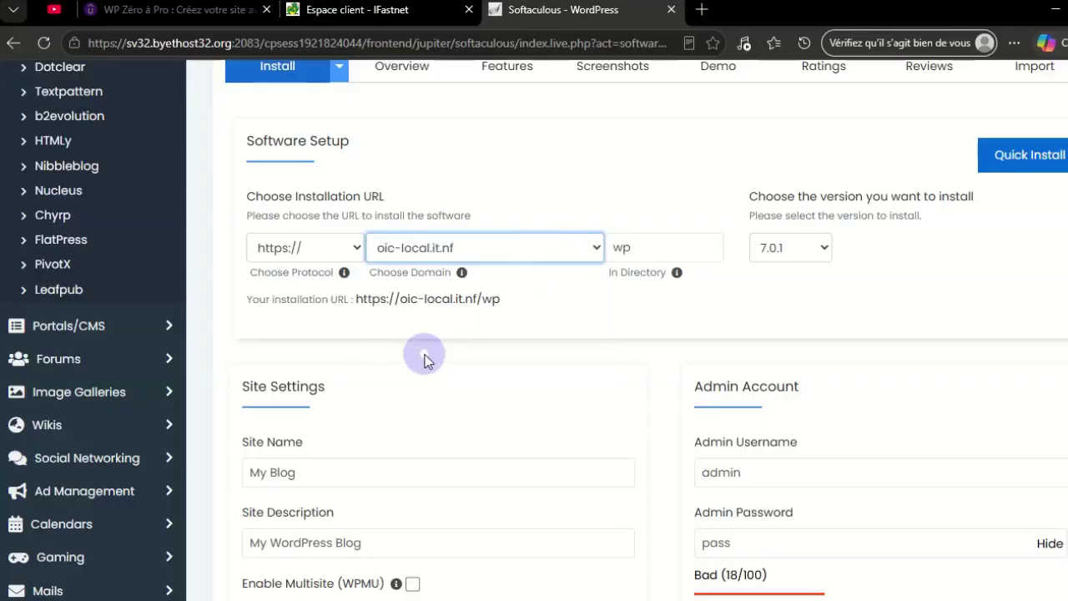
{"action": "double_click", "coordinate": [617, 248]}
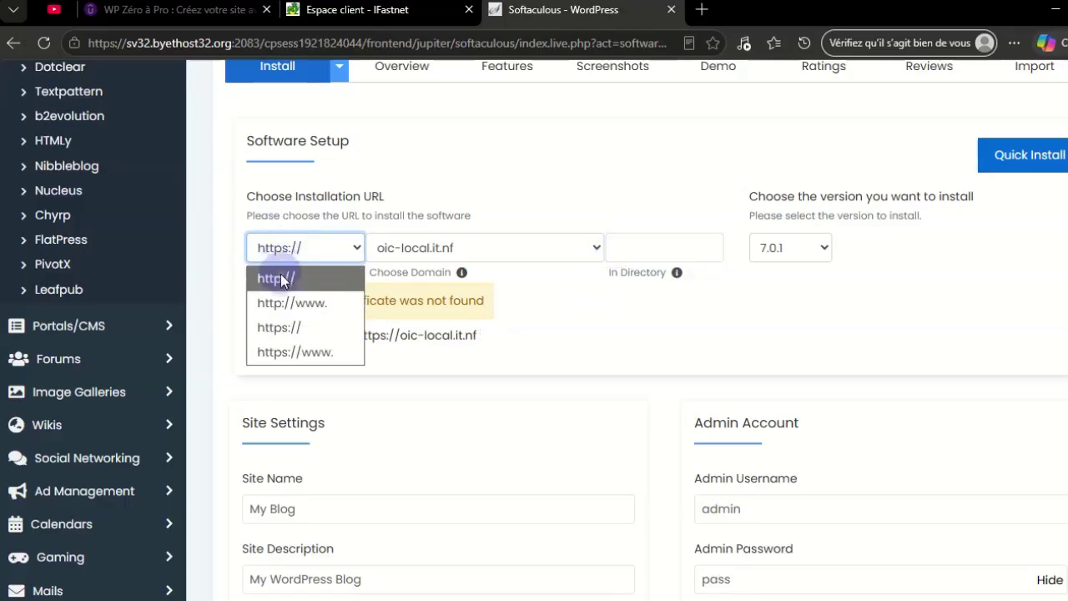
{"action": "left_click", "coordinate": [295, 284]}
{"action": "scroll", "coordinate": [535, 317], "scroll_direction": "down", "scroll_amount": 2}
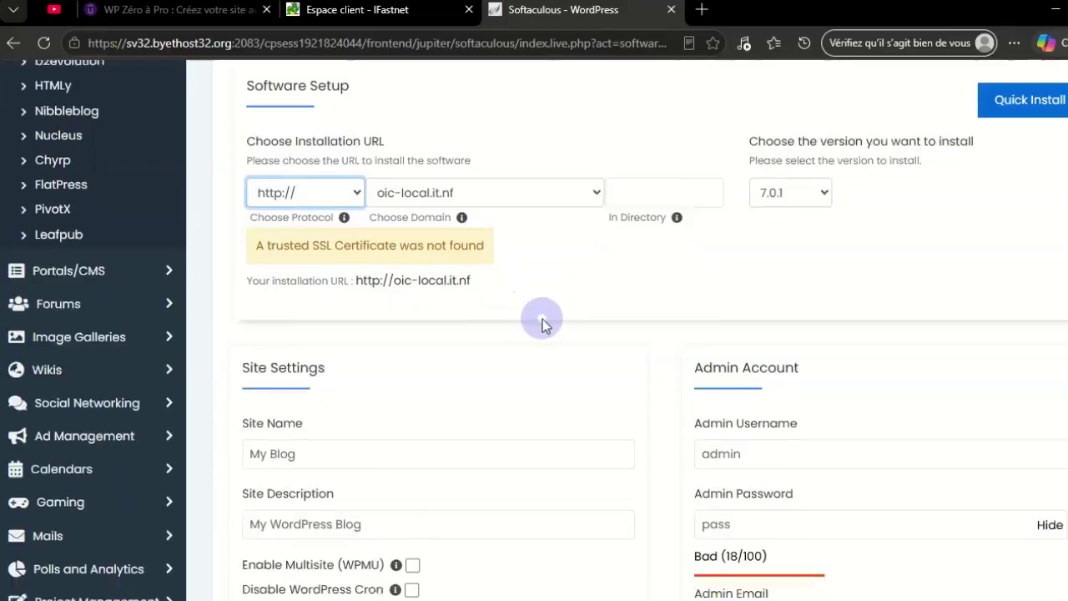
{"action": "left_click_drag", "start_coordinate": [564, 339], "coordinate": [216, 344]}
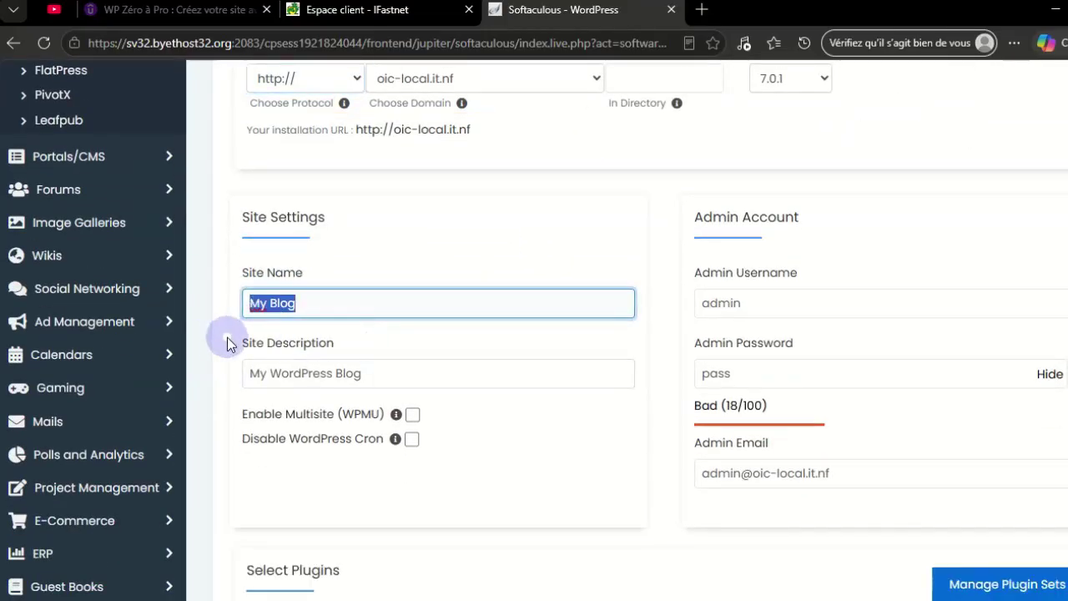
{"action": "left_click", "coordinate": [555, 261]}
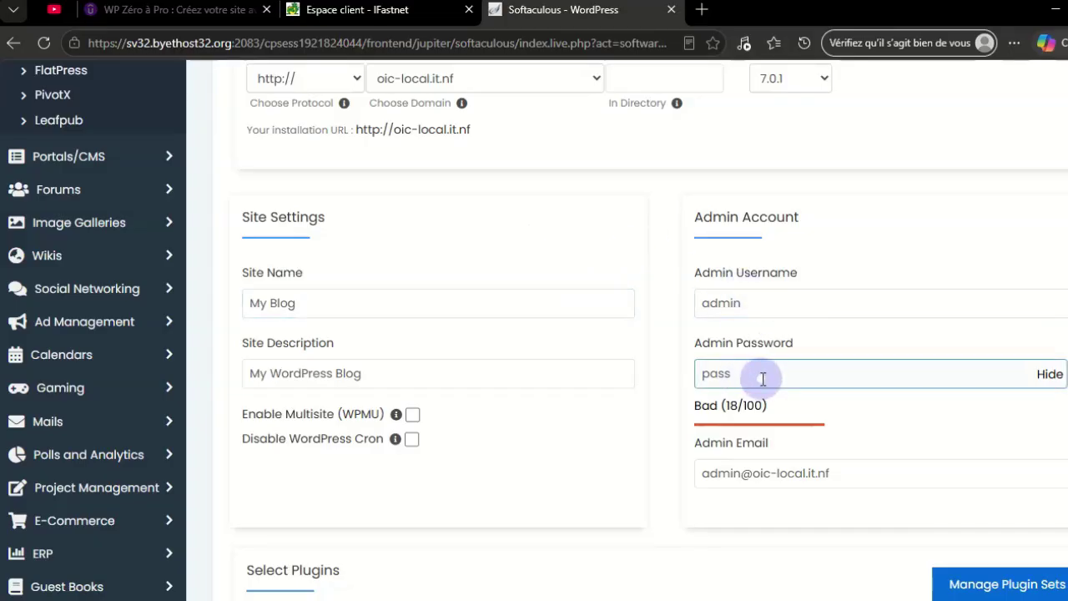
Replace the default admin password with a new (weak) password
{"action": "left_click", "coordinate": [756, 473]}
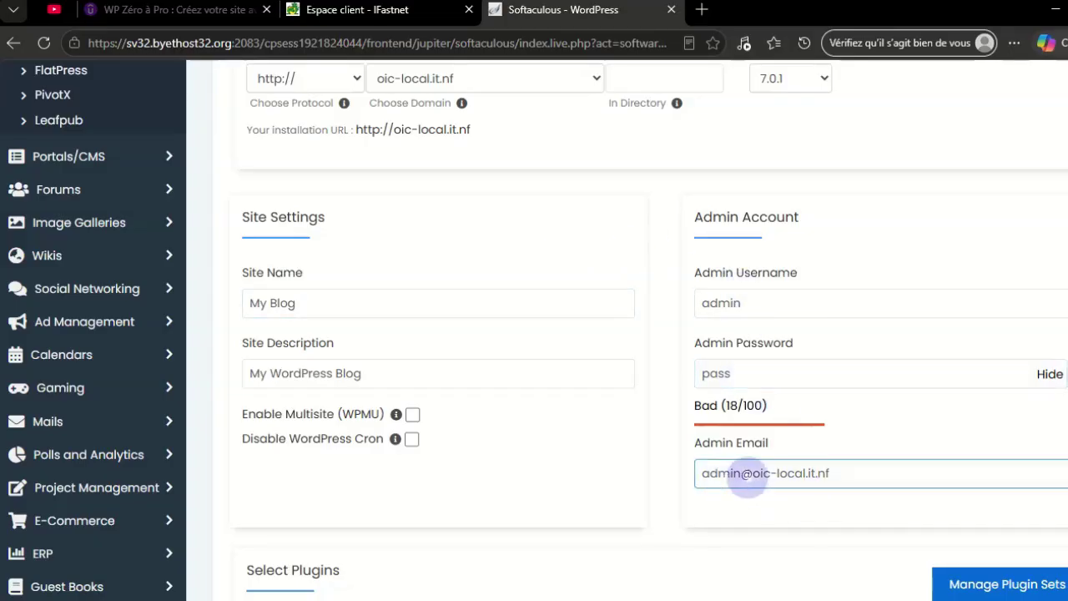
{"action": "left_click", "coordinate": [751, 373]}
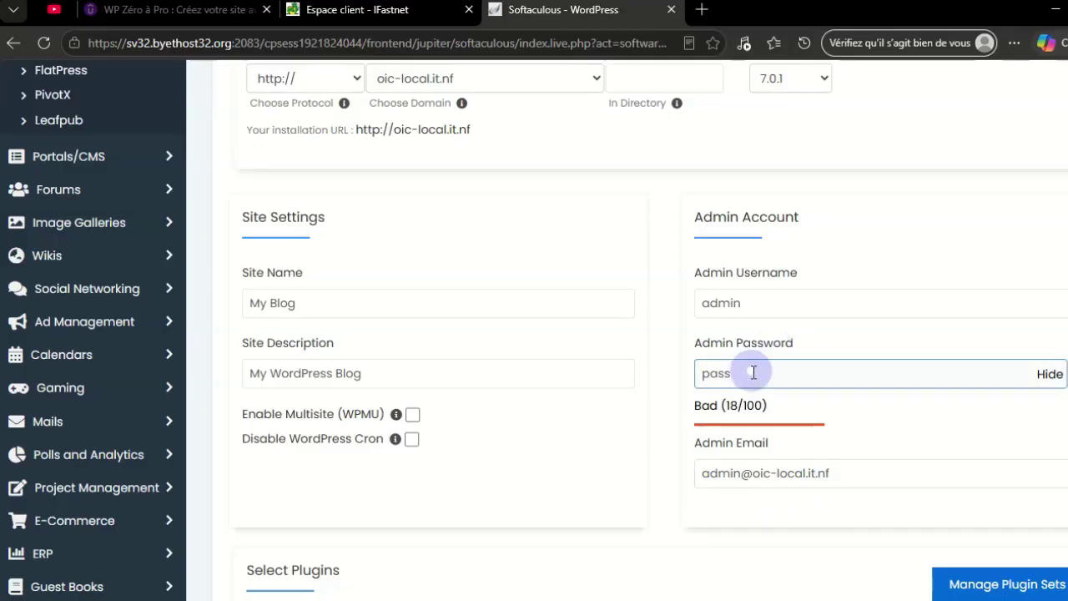
{"action": "left_click", "coordinate": [706, 374]}
{"action": "left_click_drag", "start_coordinate": [705, 374], "coordinate": [758, 376]}
{"action": "type", "text": "admin"}
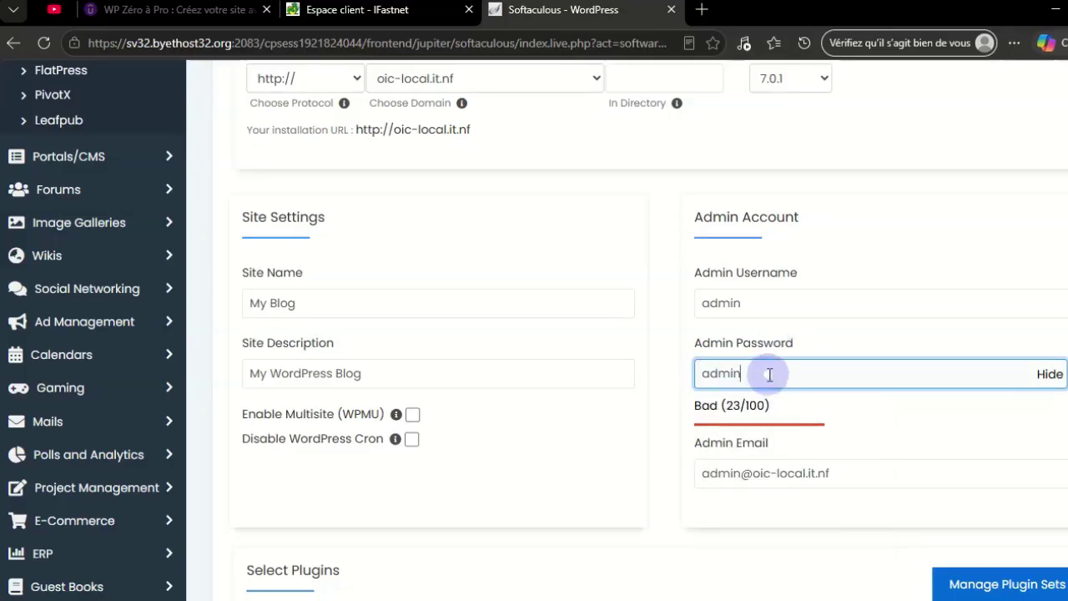
{"action": "left_click", "coordinate": [668, 363]}
{"action": "scroll", "coordinate": [667, 355], "scroll_direction": "down", "scroll_amount": 2}
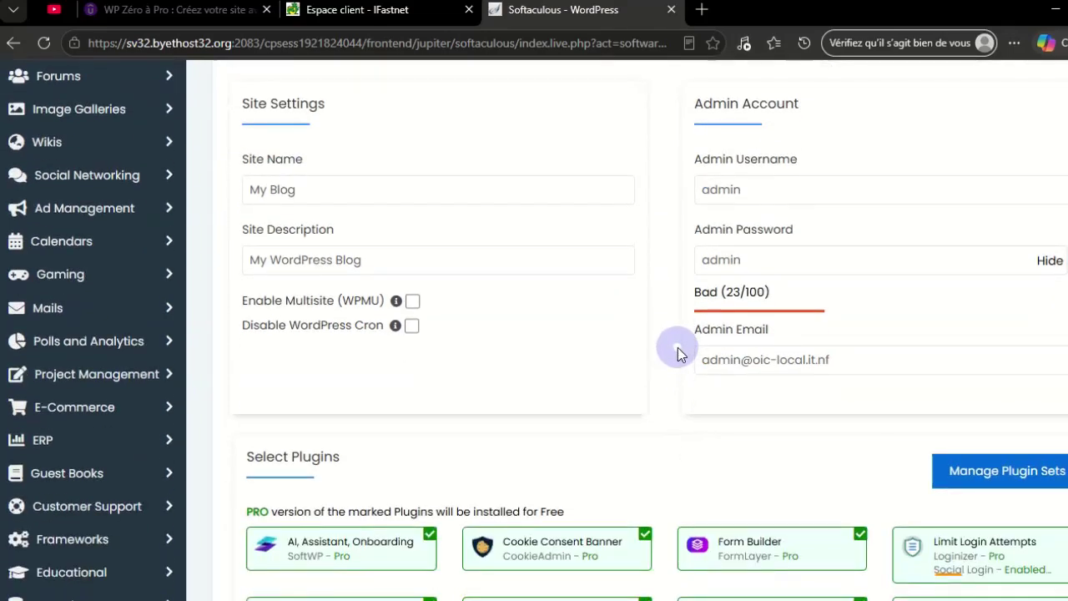
Disable Social Login for Limit Login Attempts and untick the other seven suggested plugins
{"action": "scroll", "coordinate": [678, 354], "scroll_direction": "down", "scroll_amount": 3}
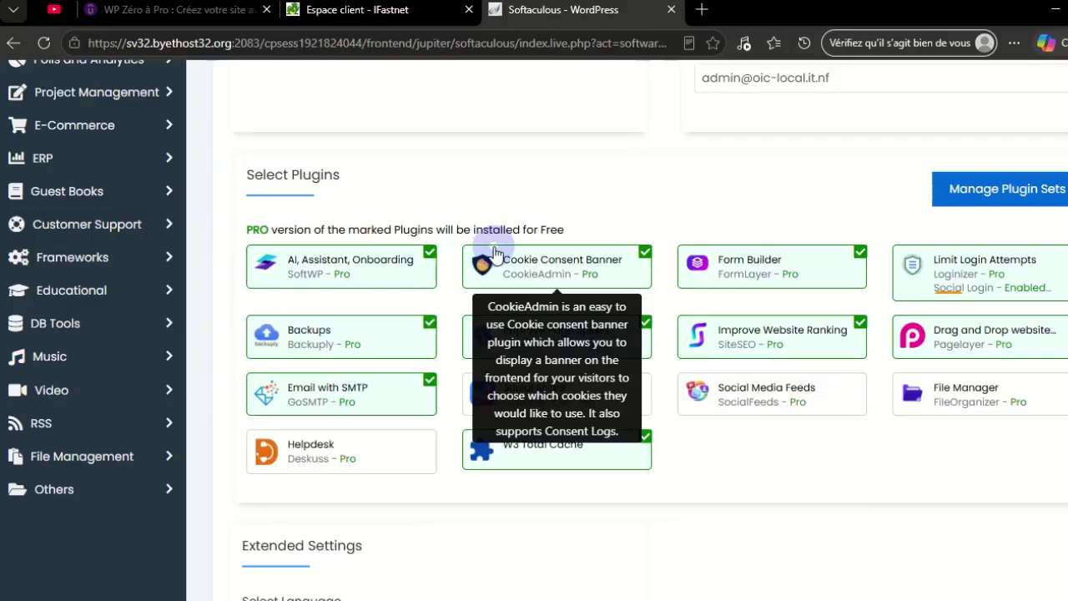
{"action": "left_click", "coordinate": [1062, 259]}
{"action": "left_click", "coordinate": [860, 253]}
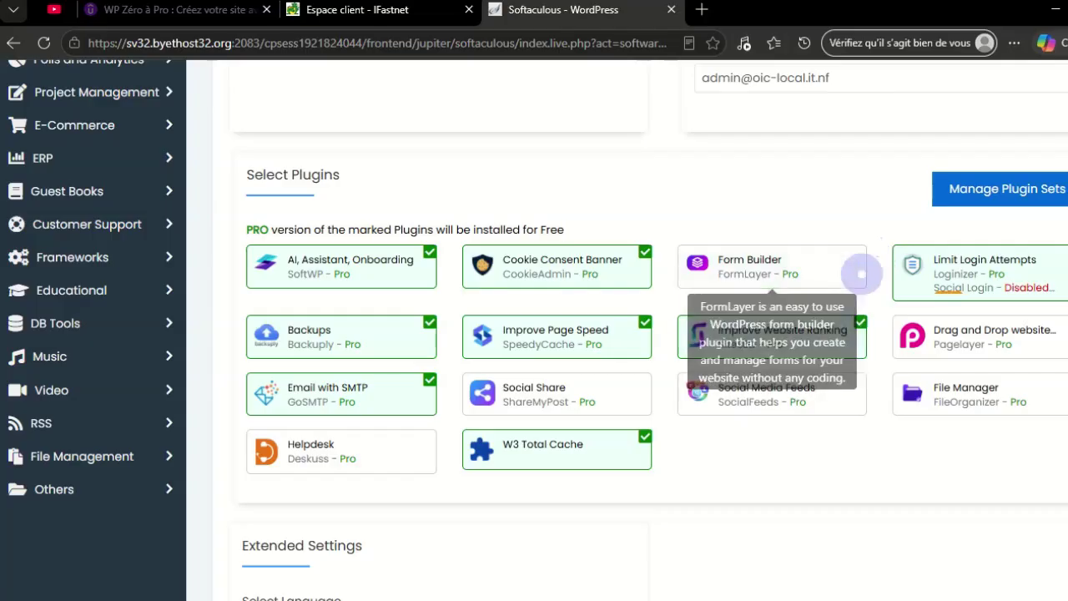
{"action": "left_click", "coordinate": [860, 324]}
{"action": "left_click", "coordinate": [643, 326]}
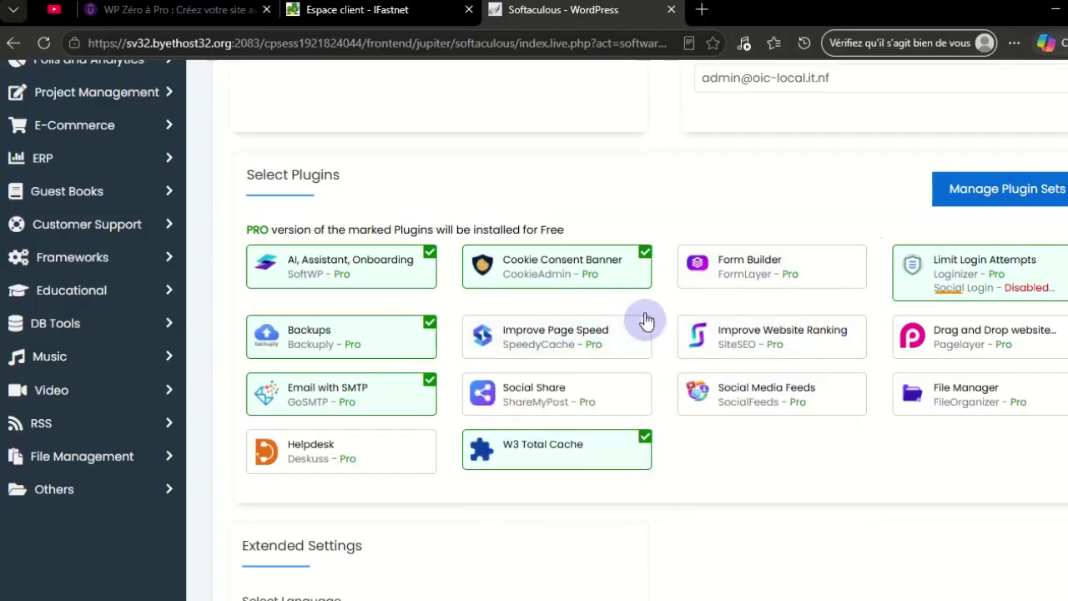
{"action": "left_click", "coordinate": [637, 284]}
{"action": "left_click", "coordinate": [643, 437]}
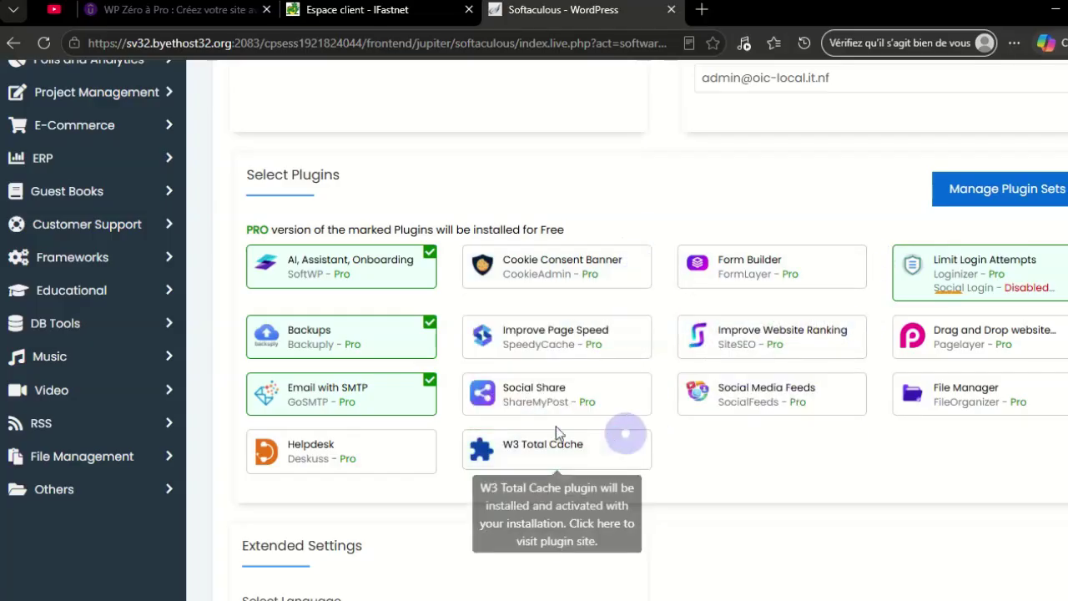
{"action": "left_click", "coordinate": [435, 336]}
{"action": "left_click", "coordinate": [426, 254]}
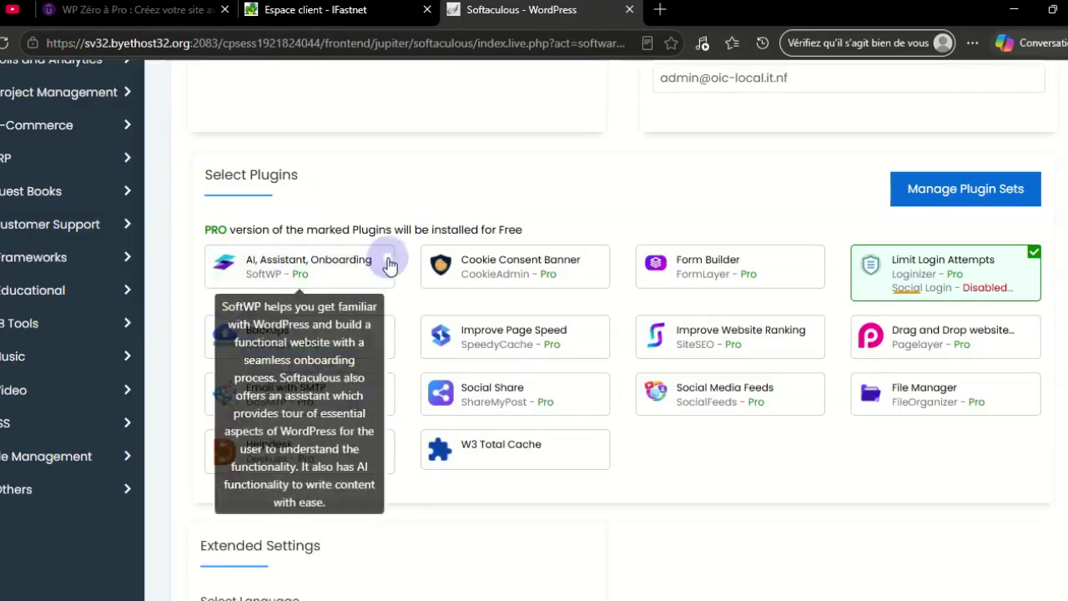
{"action": "scroll", "coordinate": [828, 409], "scroll_direction": "up", "scroll_amount": 5}
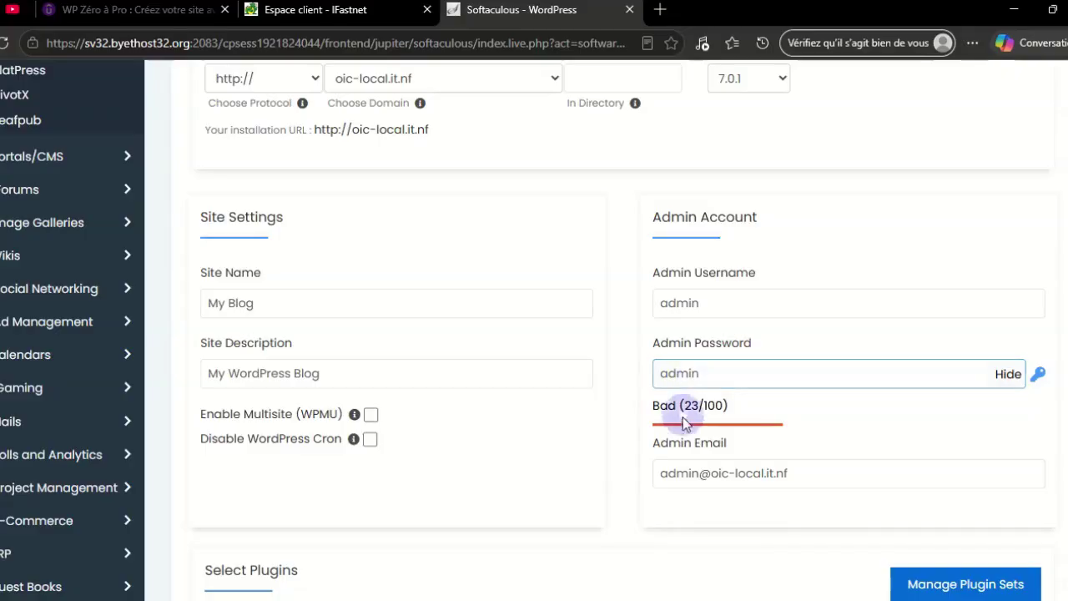
{"action": "scroll", "coordinate": [684, 431], "scroll_direction": "down", "scroll_amount": 7}
Set the site language to French and run the WordPress installation
{"action": "scroll", "coordinate": [682, 431], "scroll_direction": "down", "scroll_amount": 3}
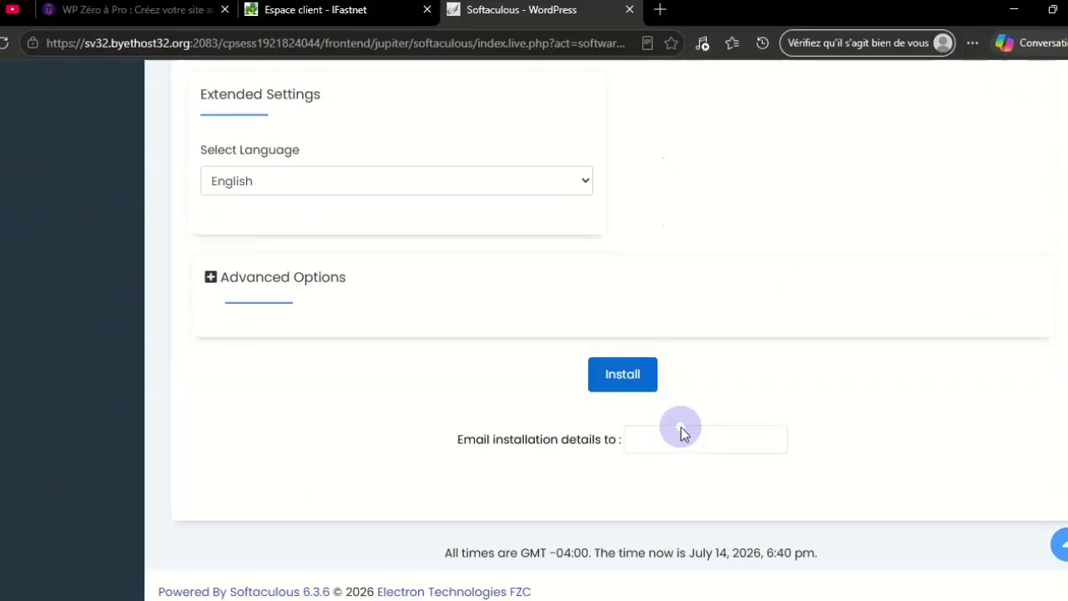
{"action": "left_click", "coordinate": [480, 173]}
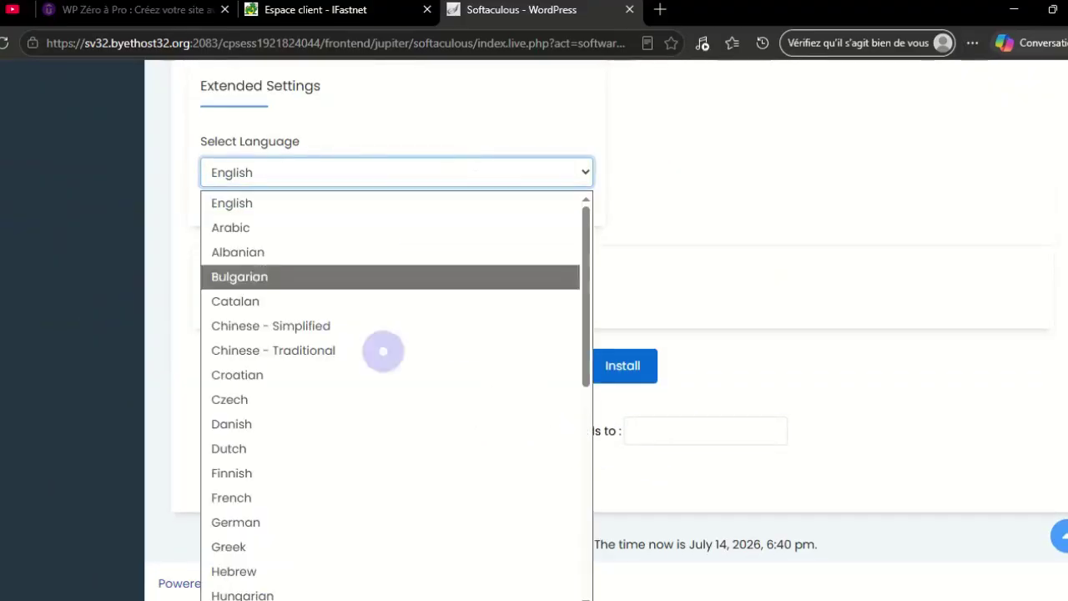
{"action": "left_click", "coordinate": [284, 496]}
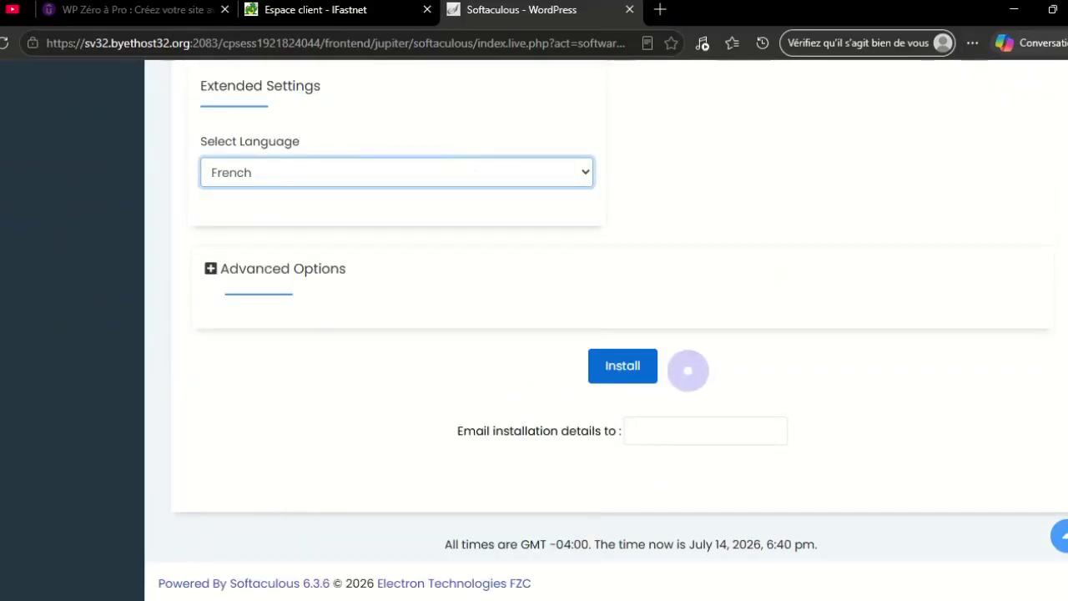
{"action": "left_click", "coordinate": [617, 365]}
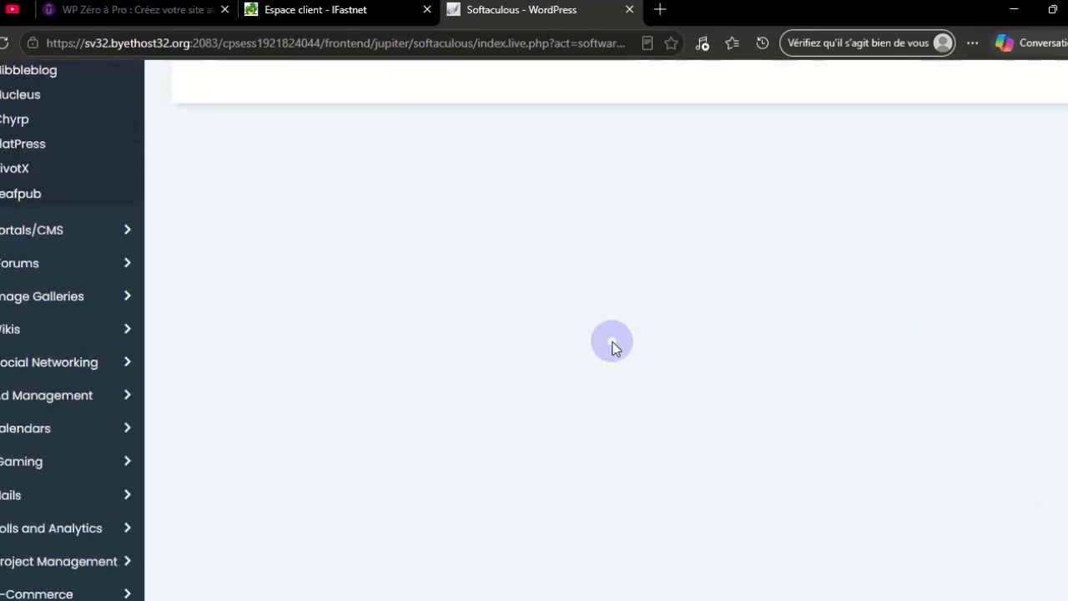
{"action": "scroll", "coordinate": [793, 350], "scroll_direction": "up", "scroll_amount": 2}
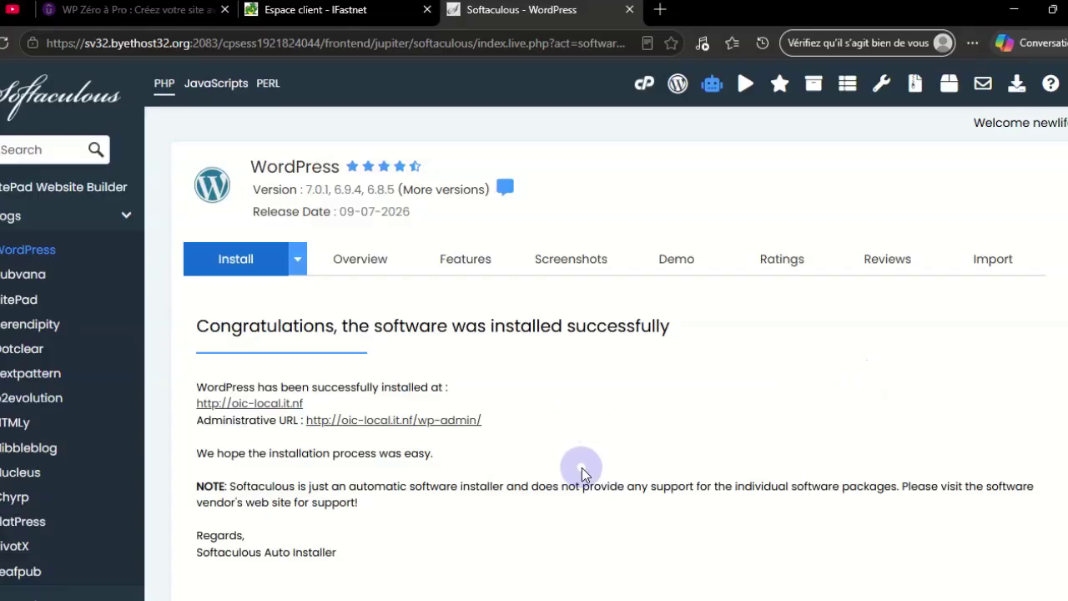
View the My Blog front page, close it, then open the Administrative URL
{"action": "left_click", "coordinate": [275, 407]}
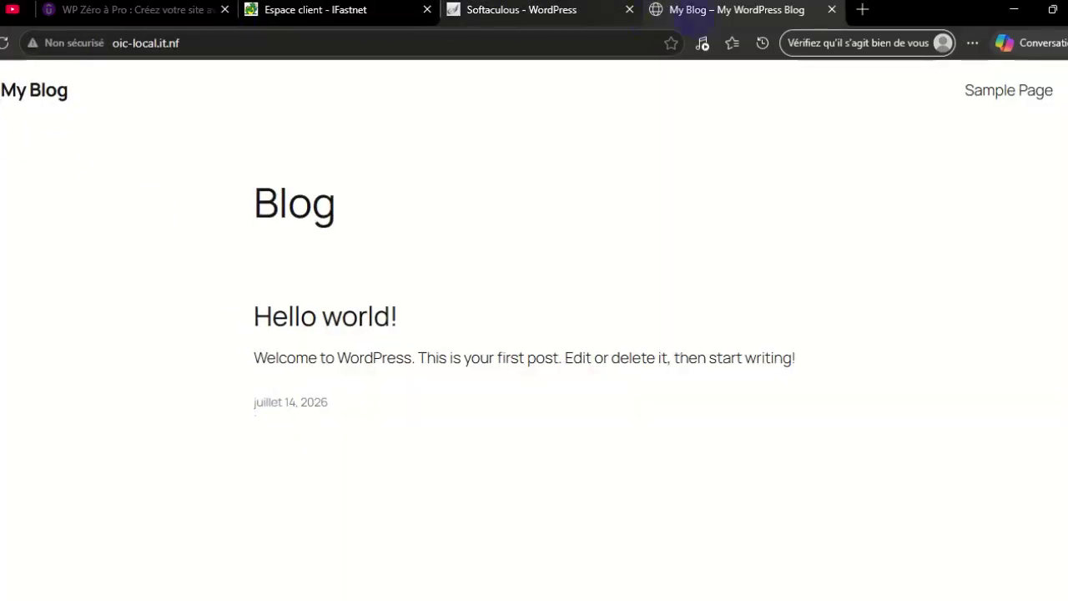
{"action": "left_click", "coordinate": [833, 10]}
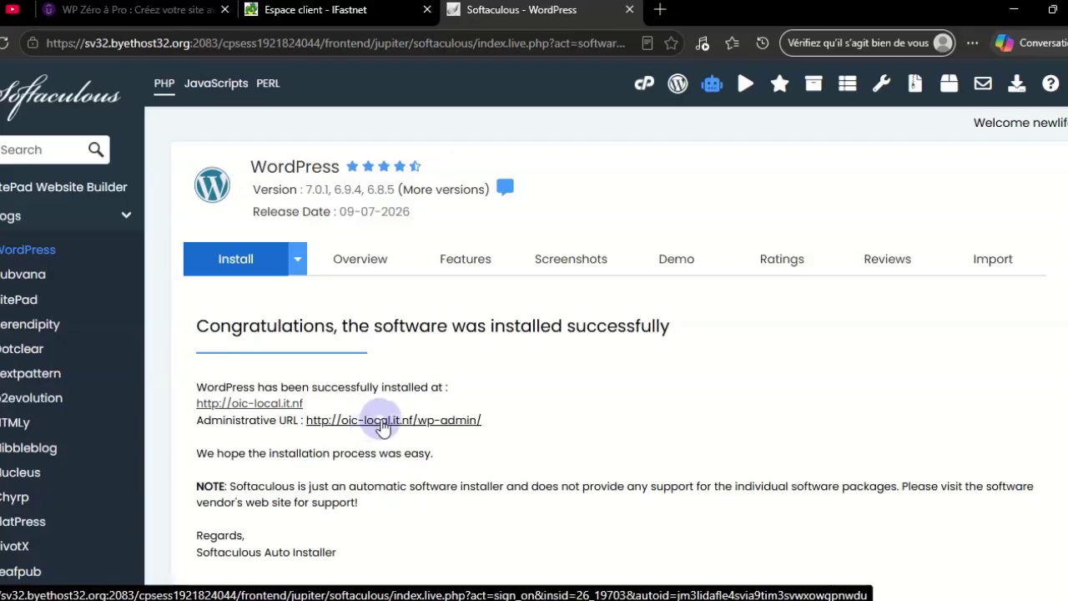
{"action": "left_click", "coordinate": [401, 423]}
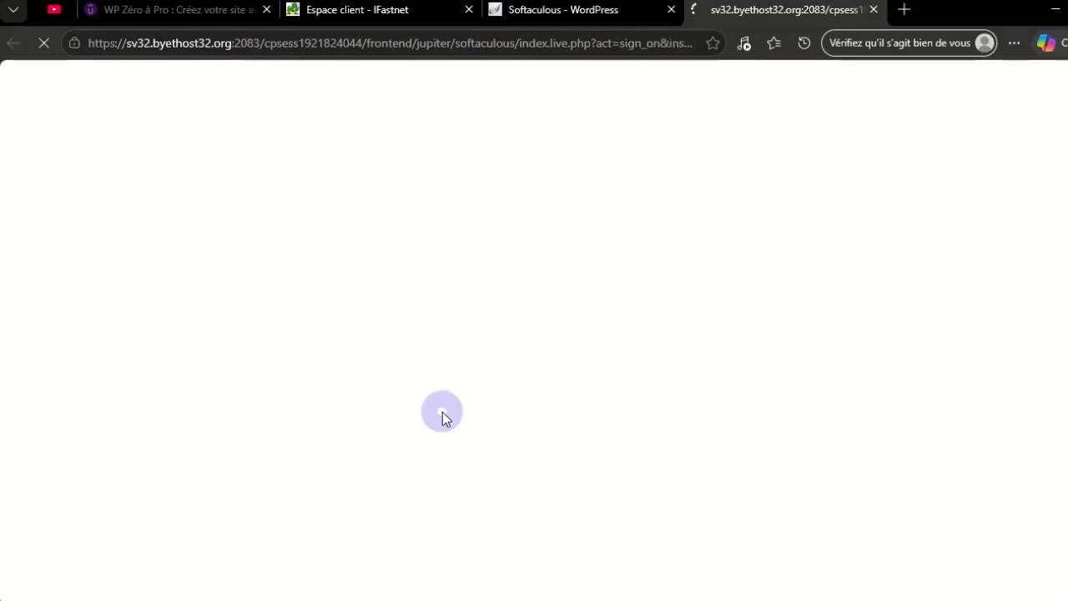
Compare the Softaculous success page with the French My Blog dashboard, then scroll through the dashboard
{"action": "left_click", "coordinate": [625, 17]}
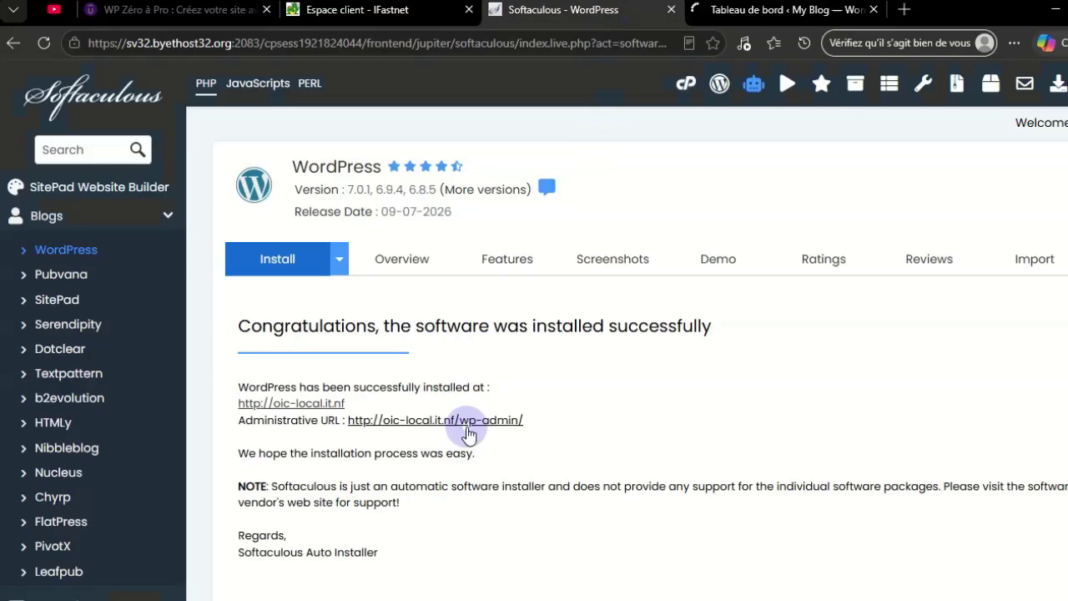
{"action": "left_click", "coordinate": [785, 12]}
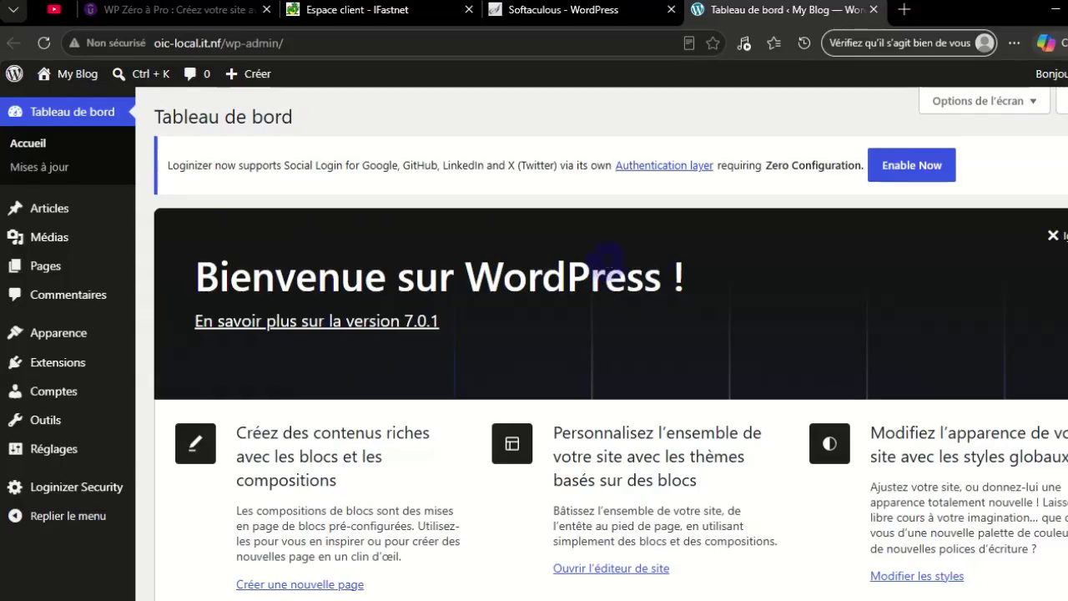
{"action": "left_click", "coordinate": [615, 14]}
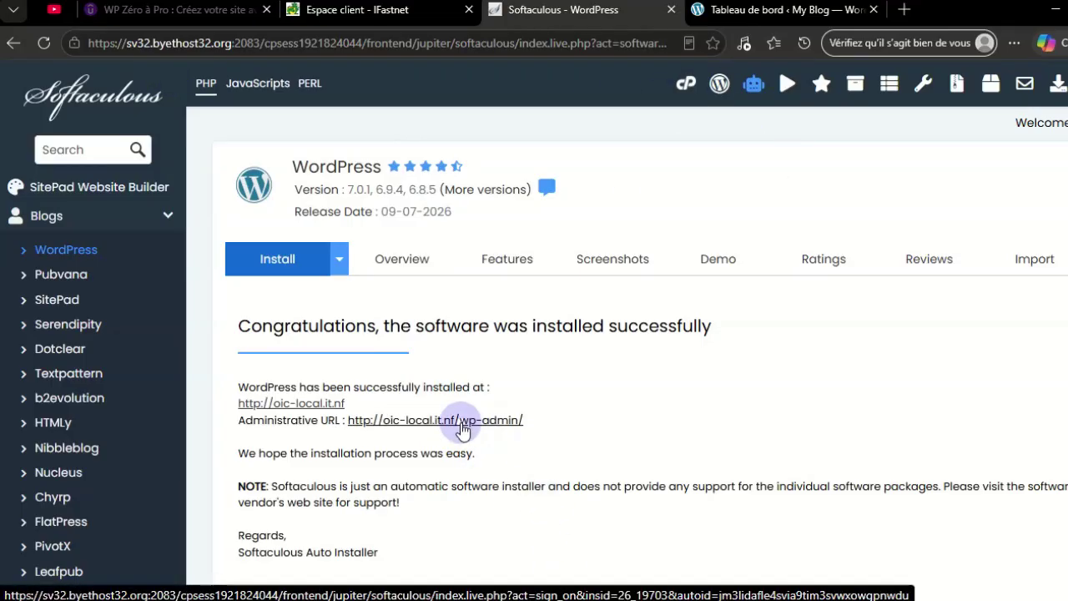
{"action": "left_click", "coordinate": [776, 12]}
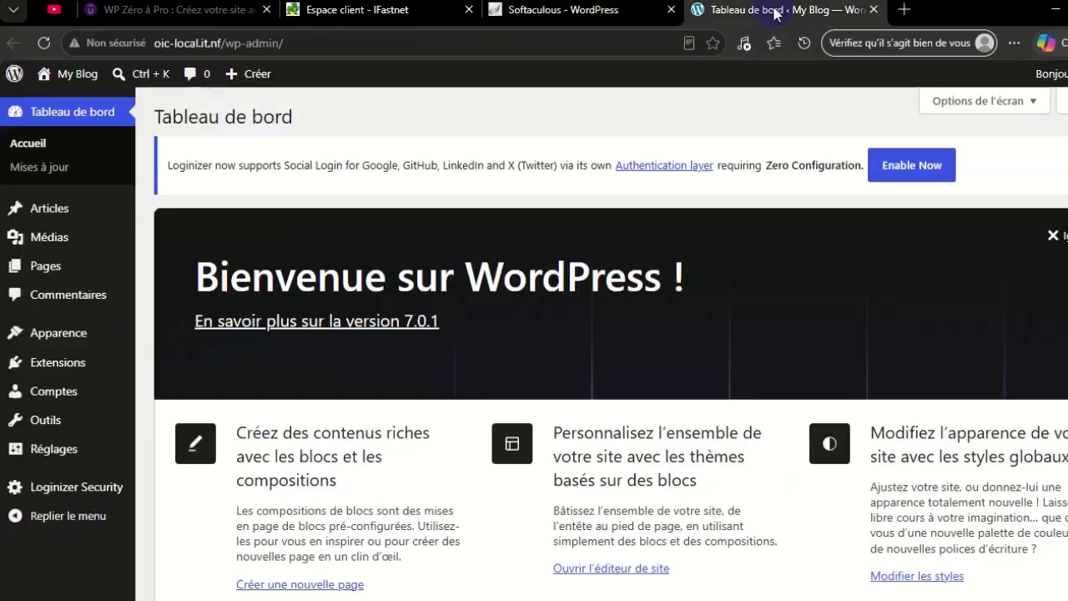
{"action": "scroll", "coordinate": [764, 505], "scroll_direction": "down", "scroll_amount": 10}
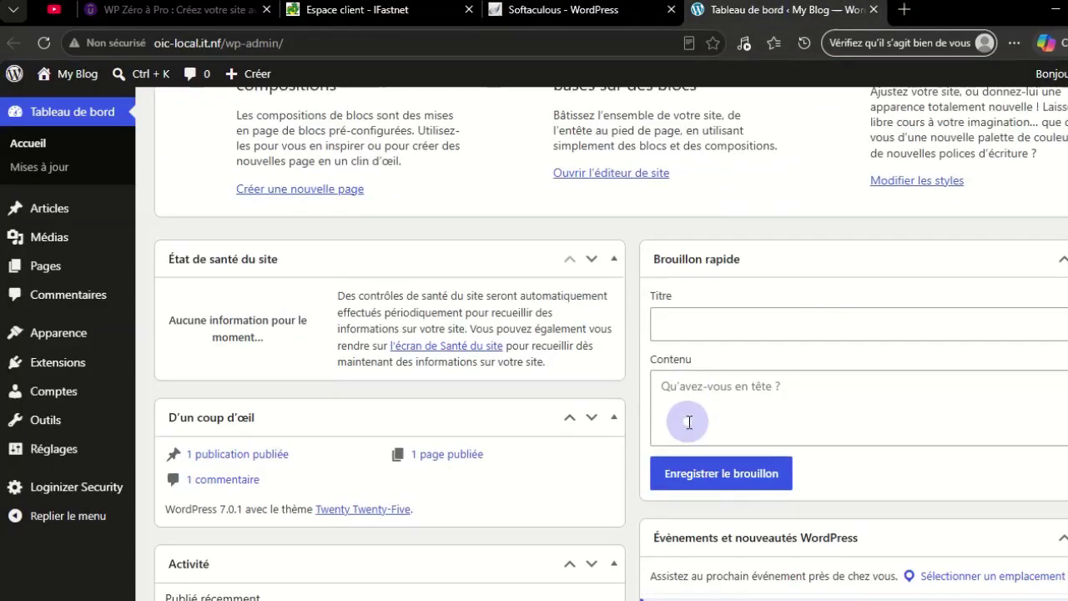
{"action": "scroll", "coordinate": [688, 421], "scroll_direction": "up", "scroll_amount": 10}
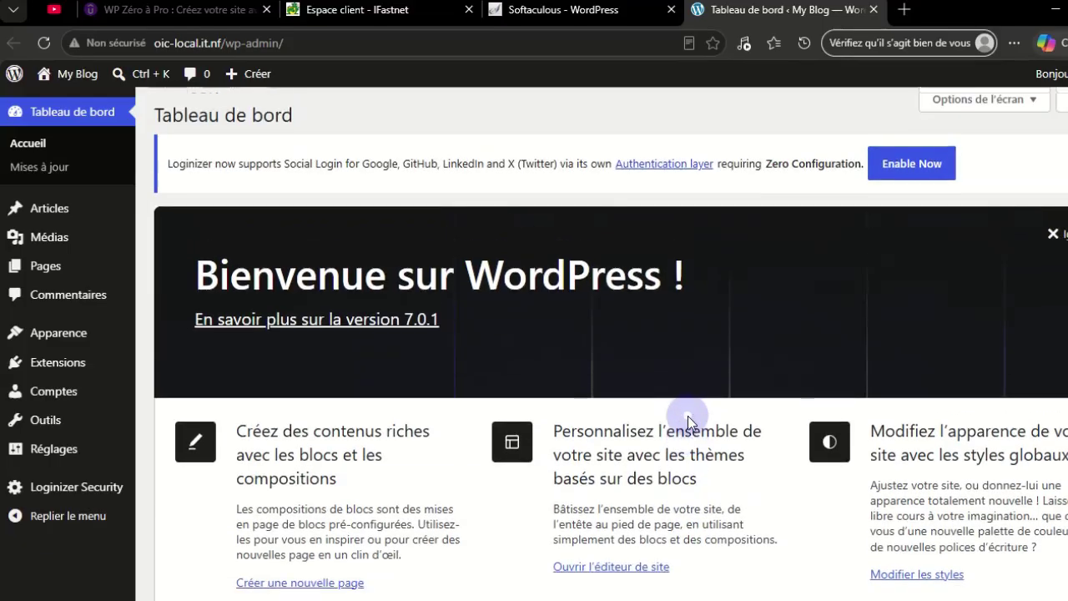